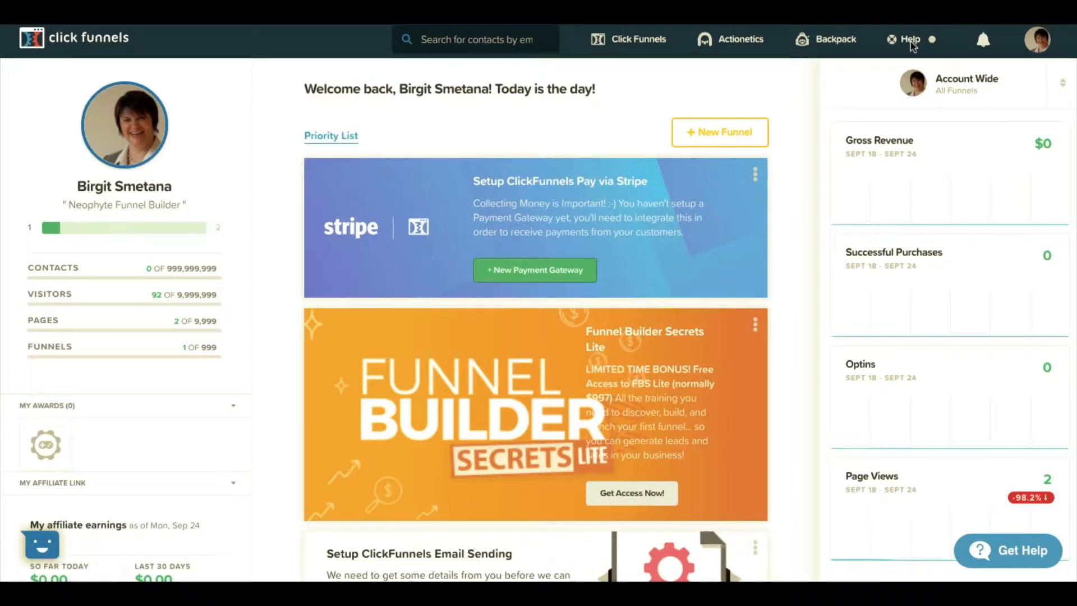
Search the ClickFunnels help documentation for 'integrate autoresponder'.
click(910, 41)
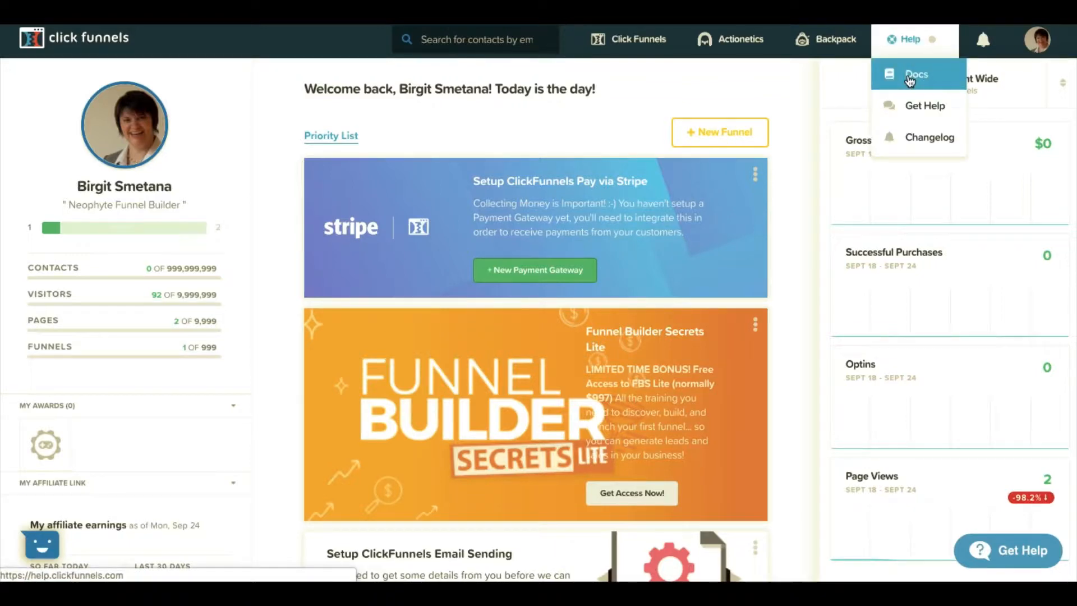
click(910, 79)
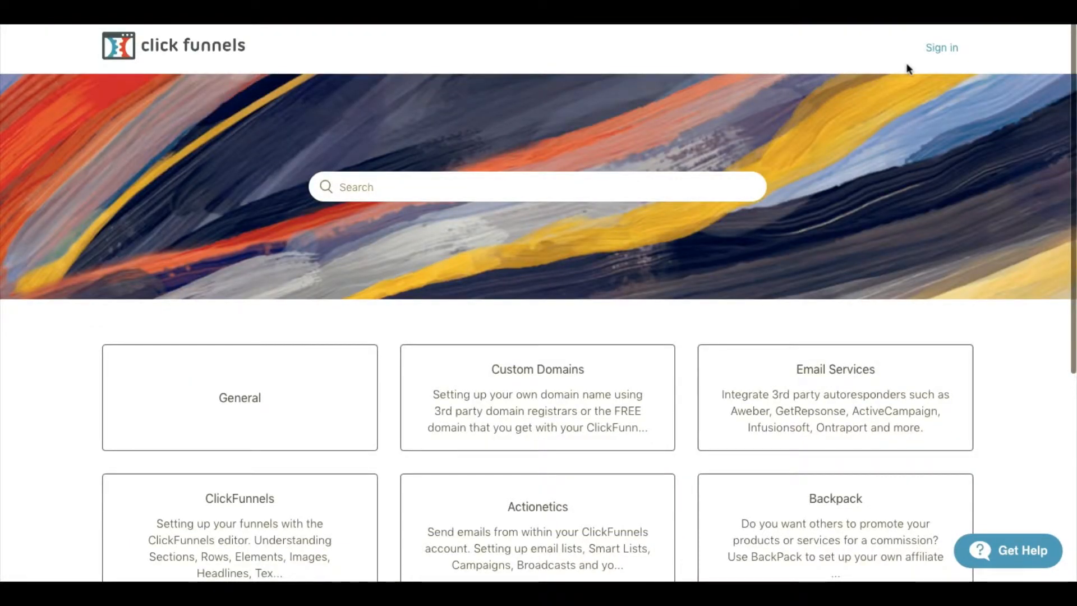
click(499, 186)
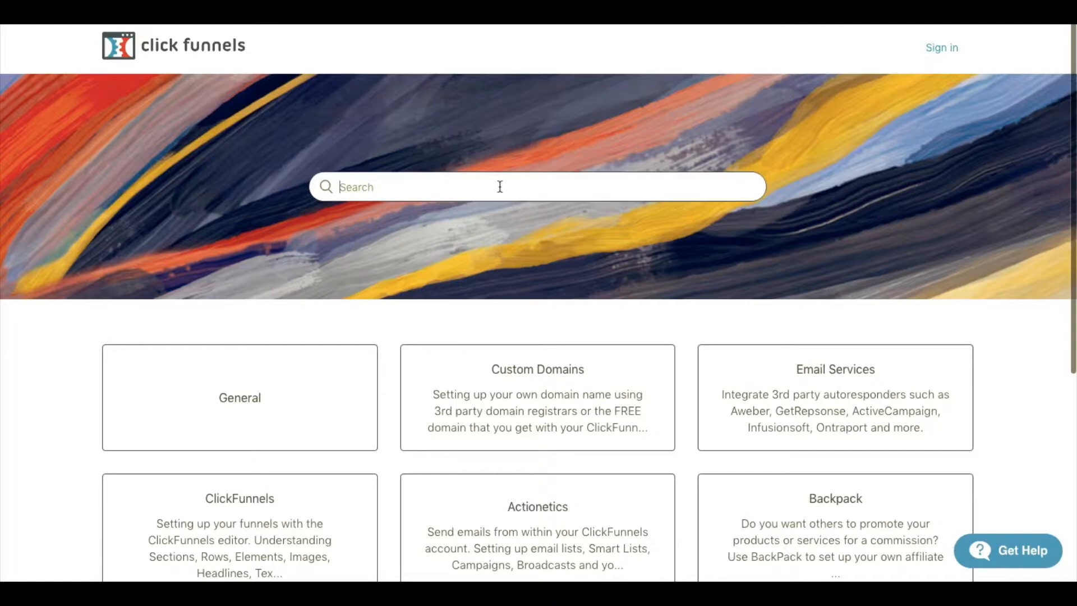
text(integrate autoresponder)
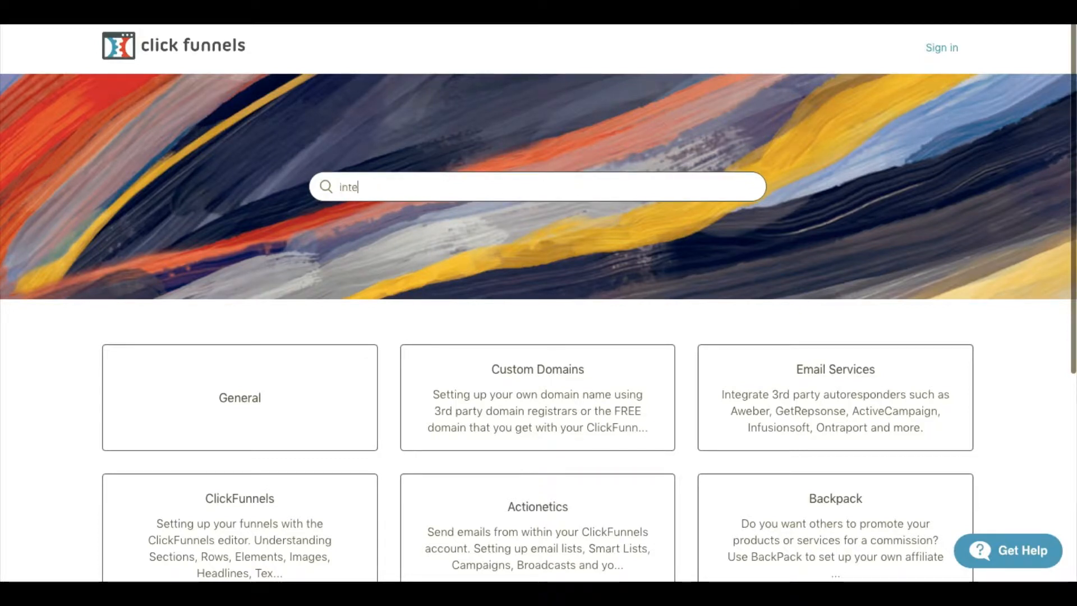
key(Return)
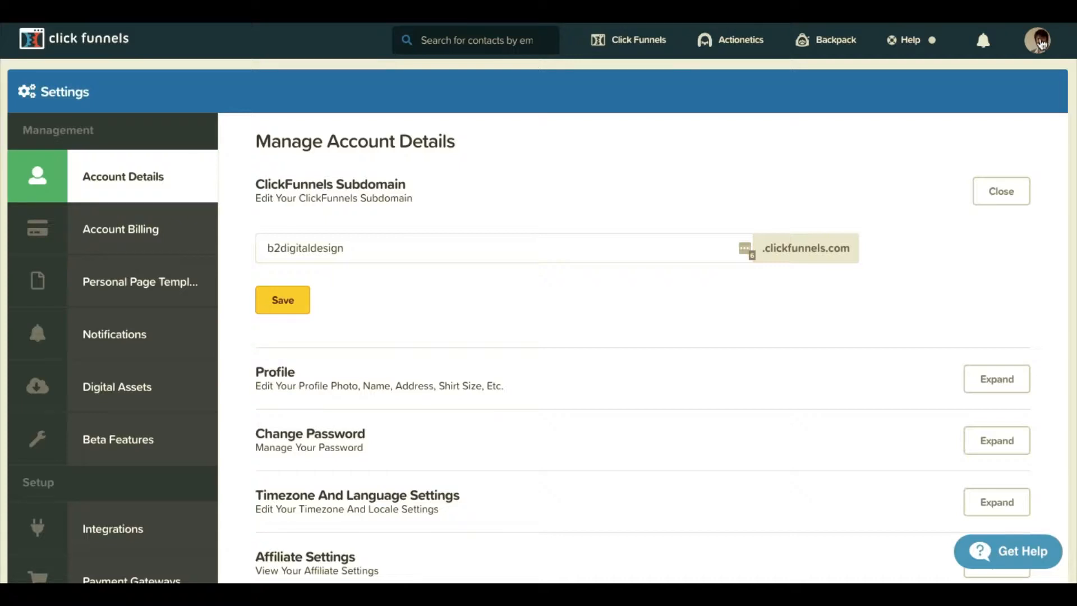
Browse the Account Details, Account Billing and Digital Assets settings pages.
click(113, 178)
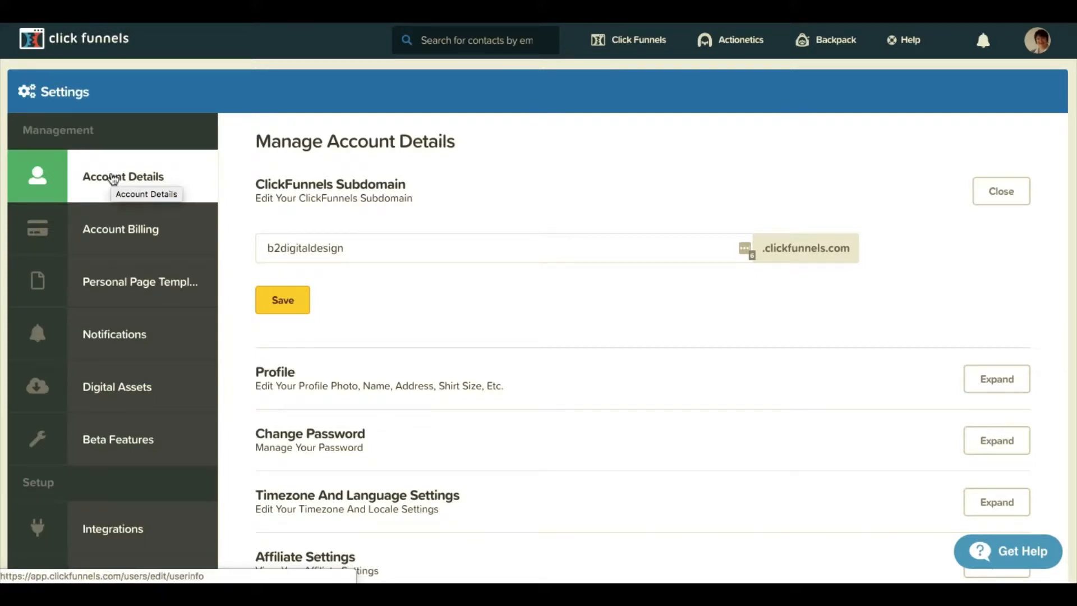
click(104, 238)
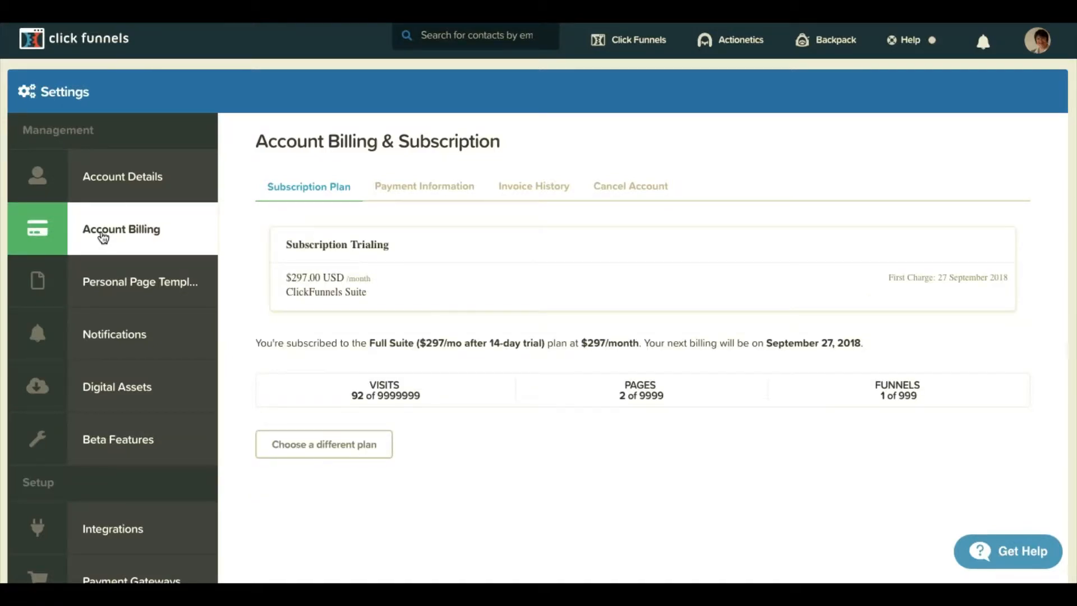
click(99, 392)
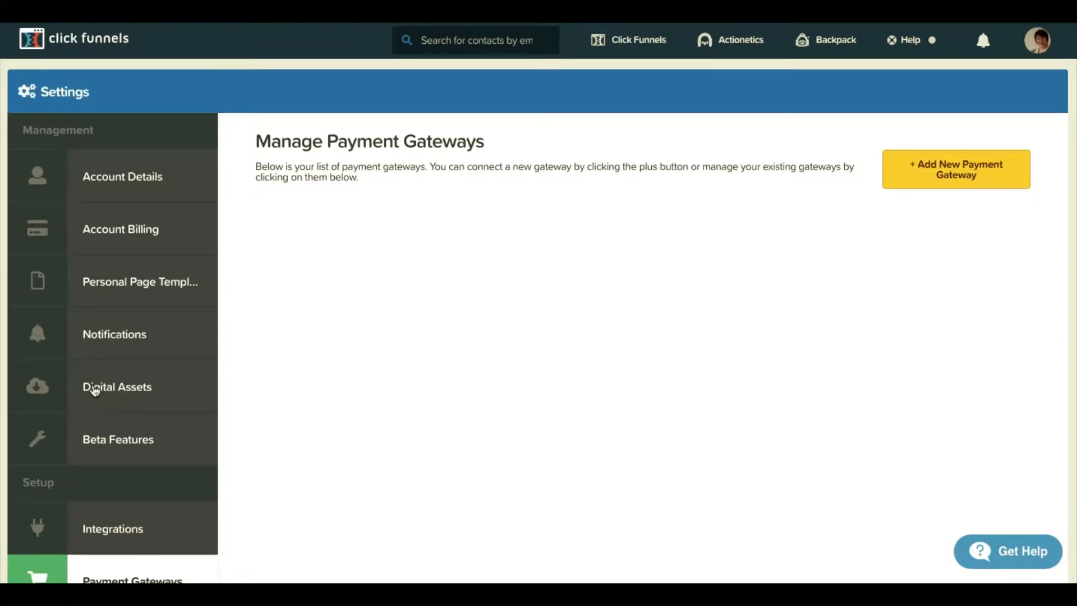
Go to the Domains section of the Settings sidebar.
scroll(96, 390, down, 6)
click(102, 336)
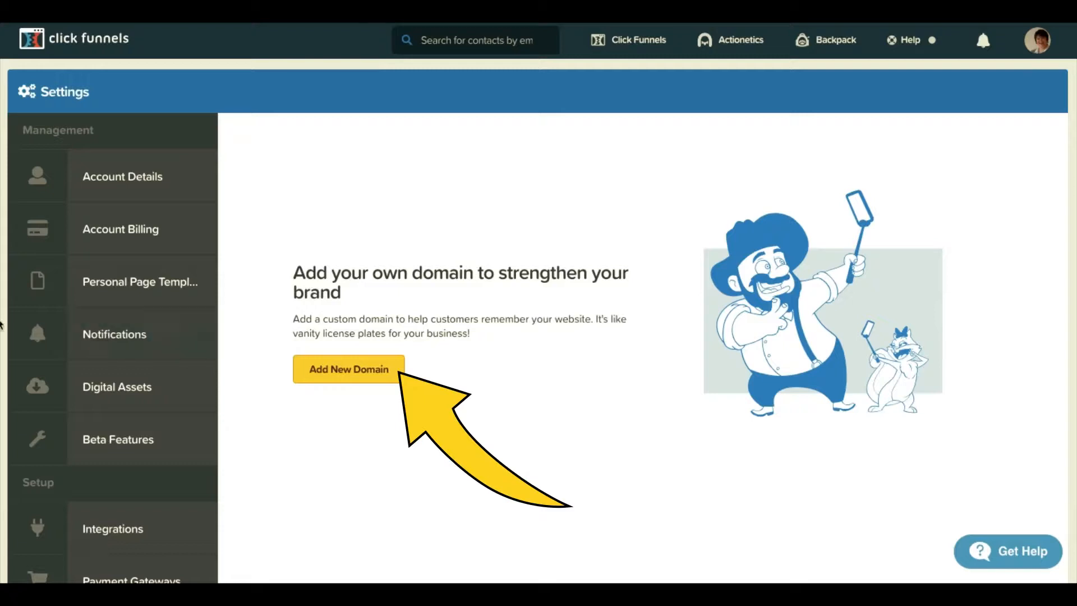
Start adding a new custom domain with Add New Domain.
click(346, 379)
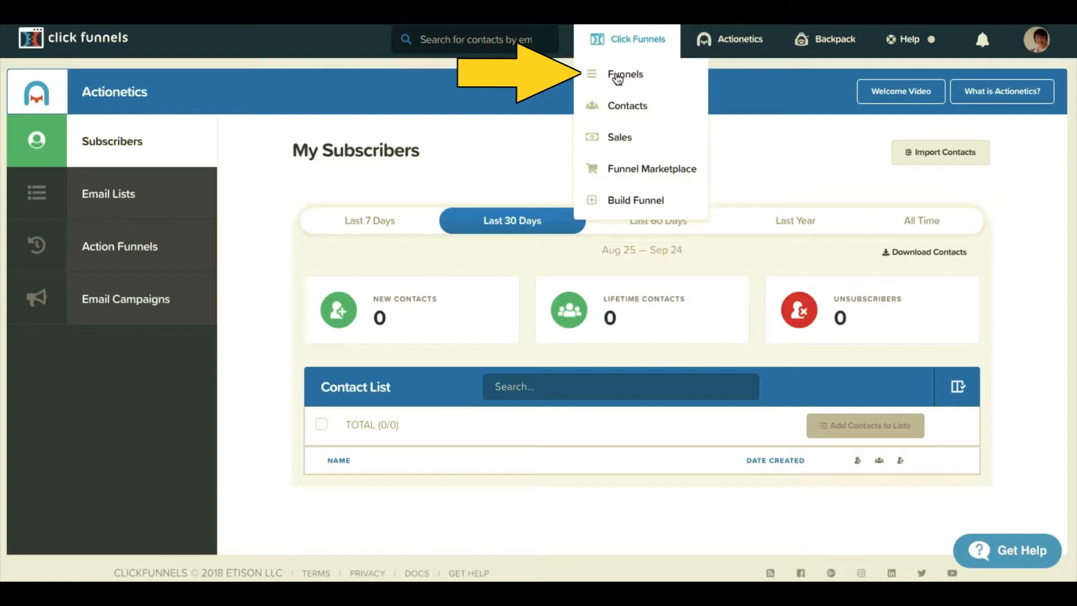
Visit the Funnels, Contacts and Sales pages, then go to the Funnel Marketplace.
click(617, 79)
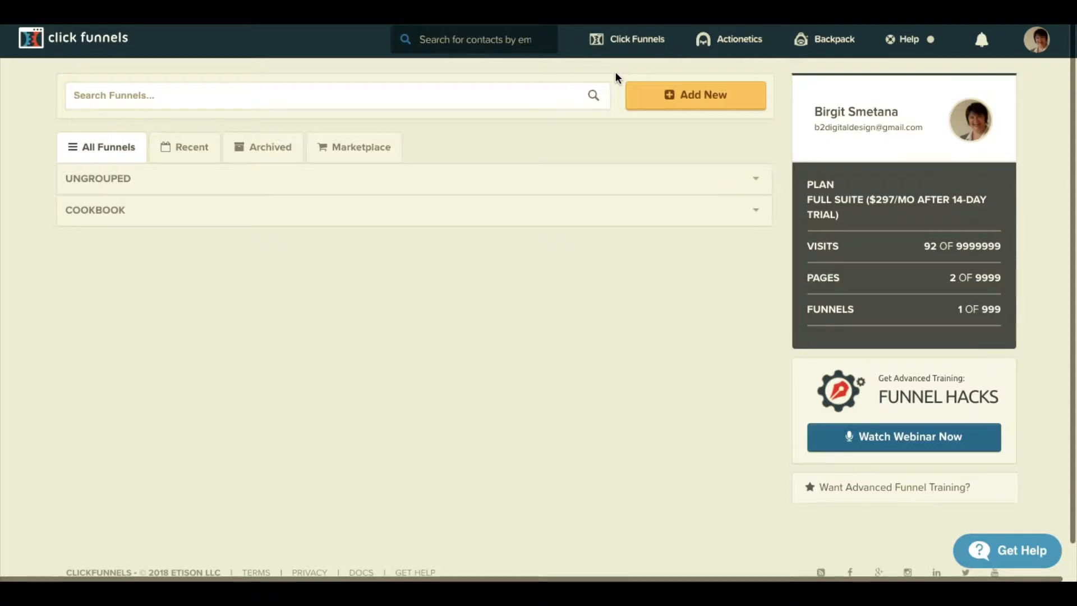
mouse_move(626, 38)
click(623, 106)
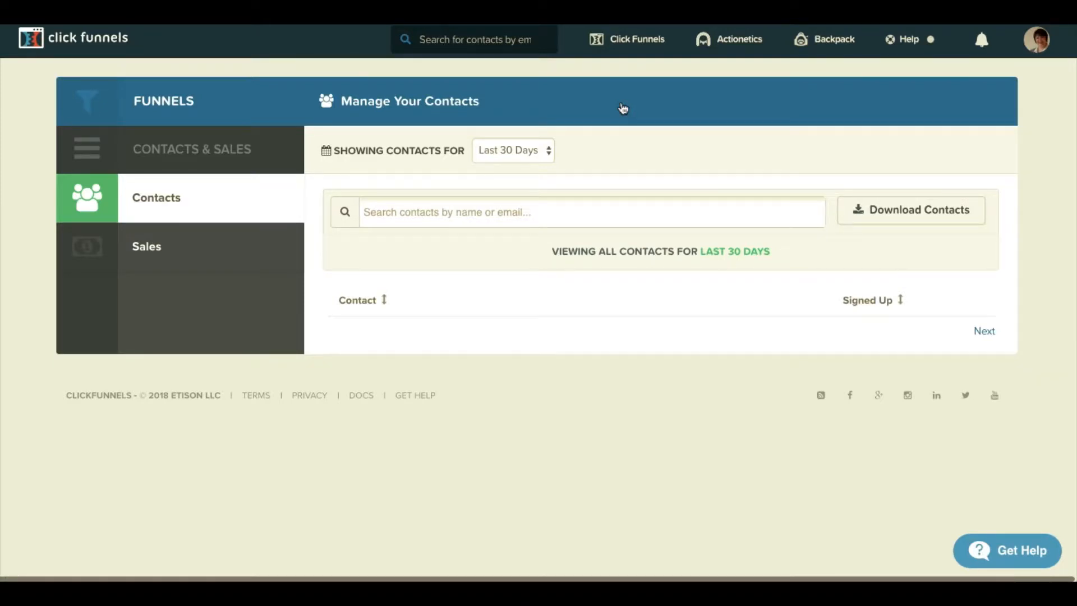
click(627, 39)
click(621, 138)
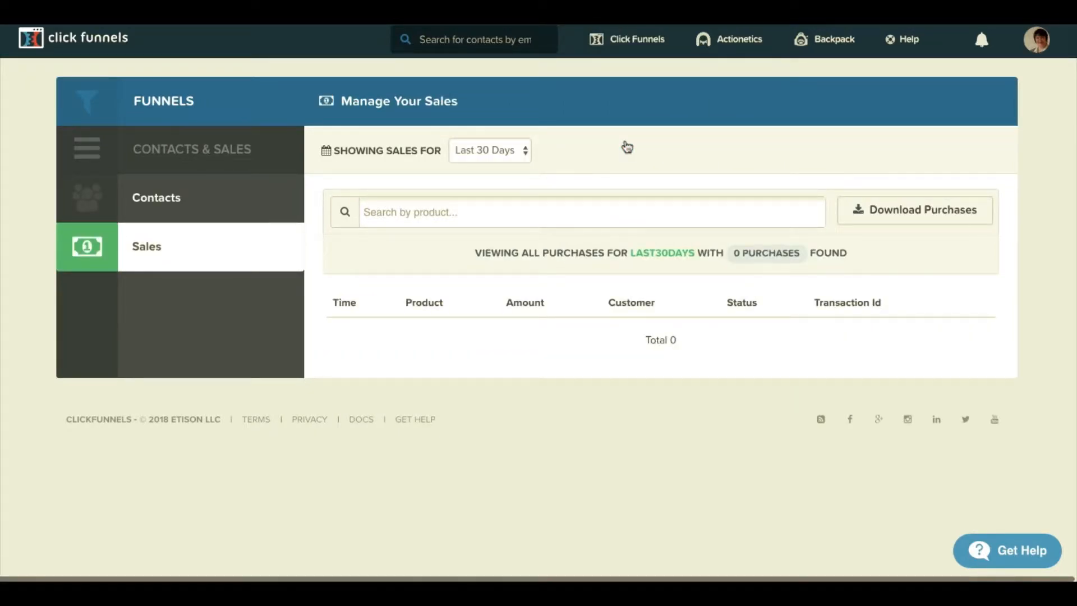
click(626, 39)
click(619, 171)
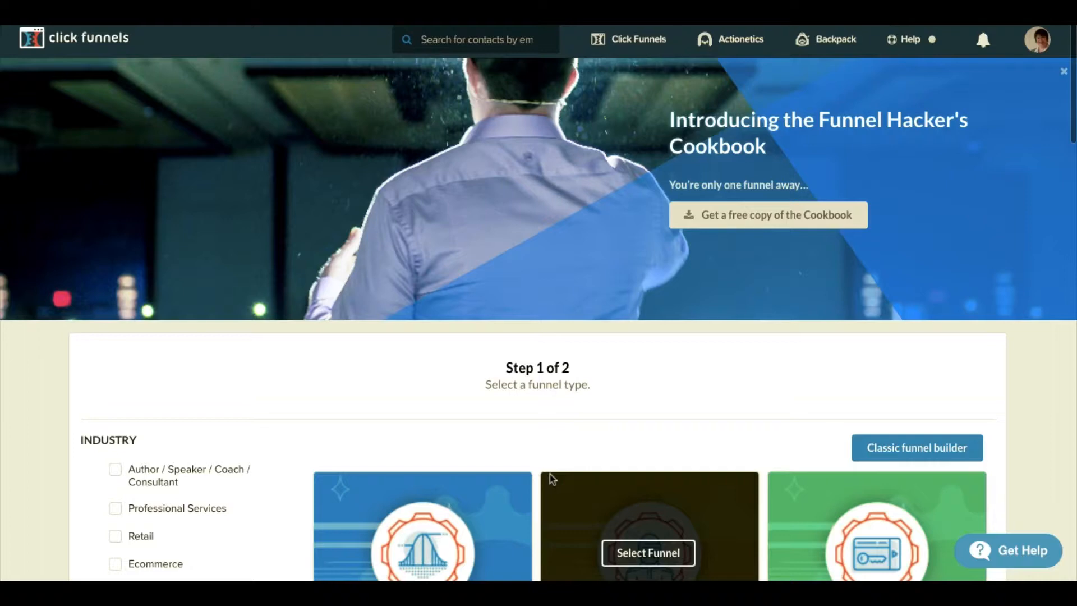
Choose the Daily Deal Funnel type from the funnel types list.
scroll(553, 479, down, 7)
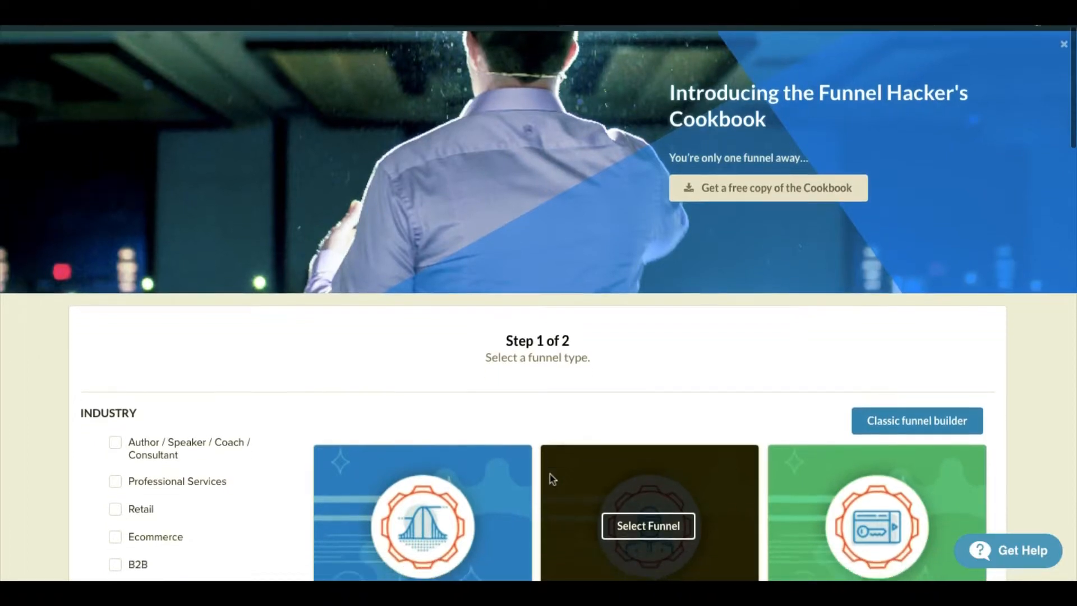
scroll(552, 479, down, 14)
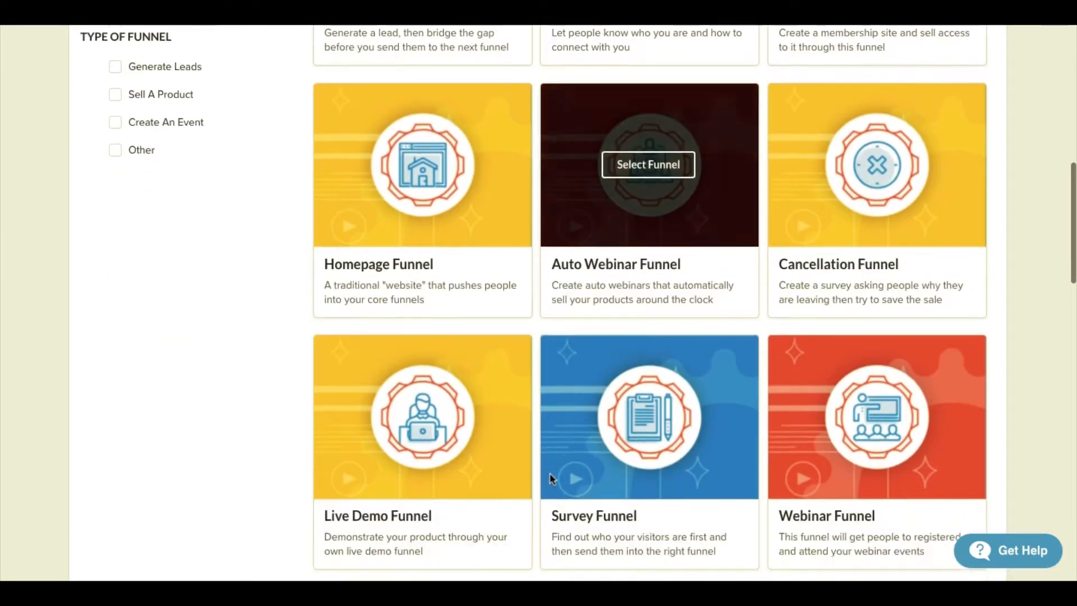
scroll(550, 478, down, 12)
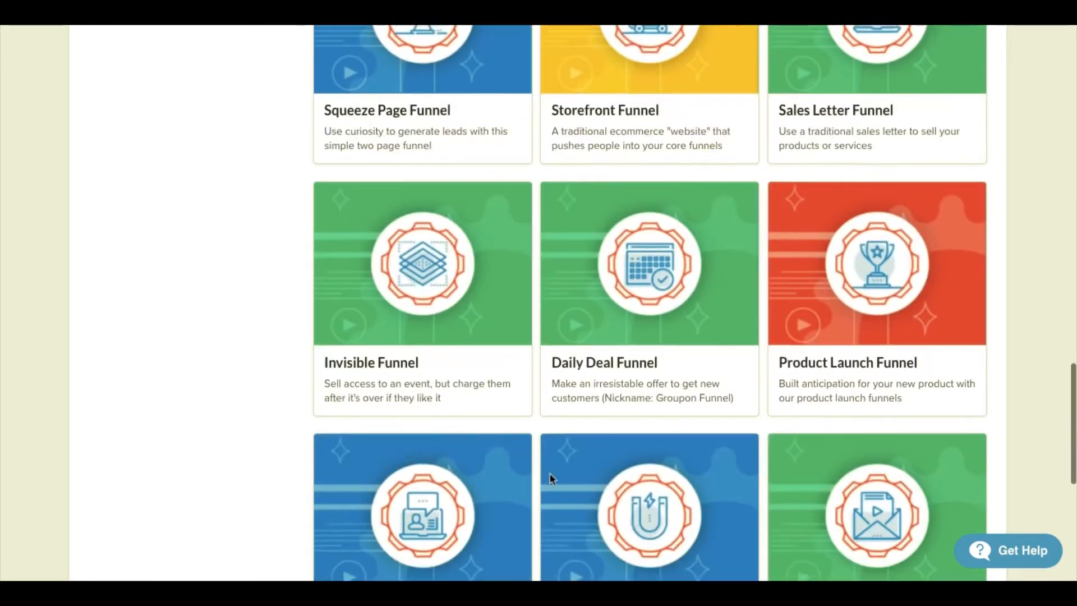
scroll(549, 478, up, 2)
scroll(551, 479, up, 5)
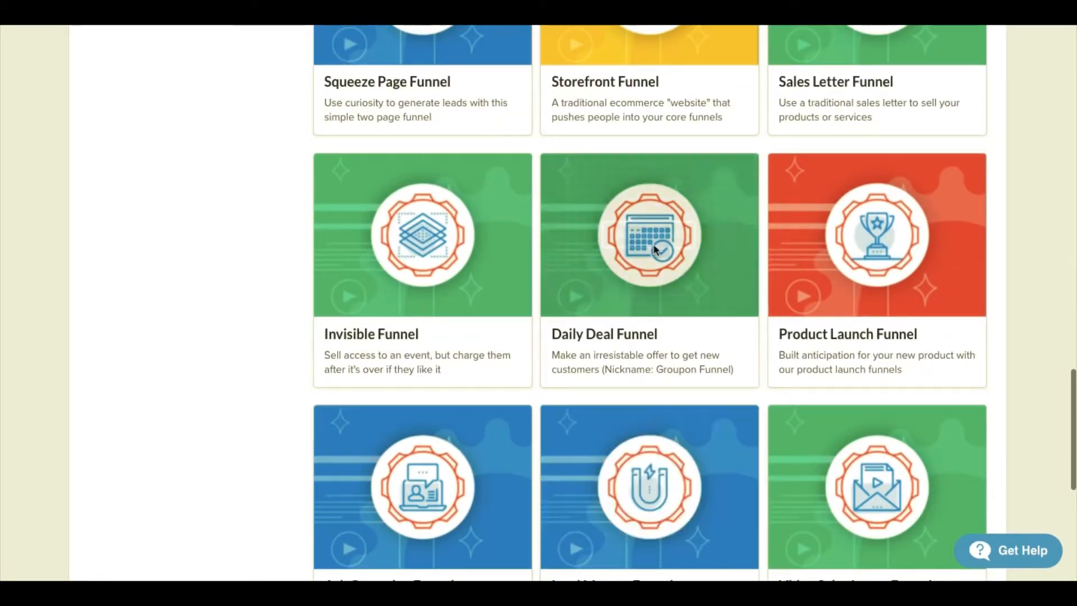
click(651, 240)
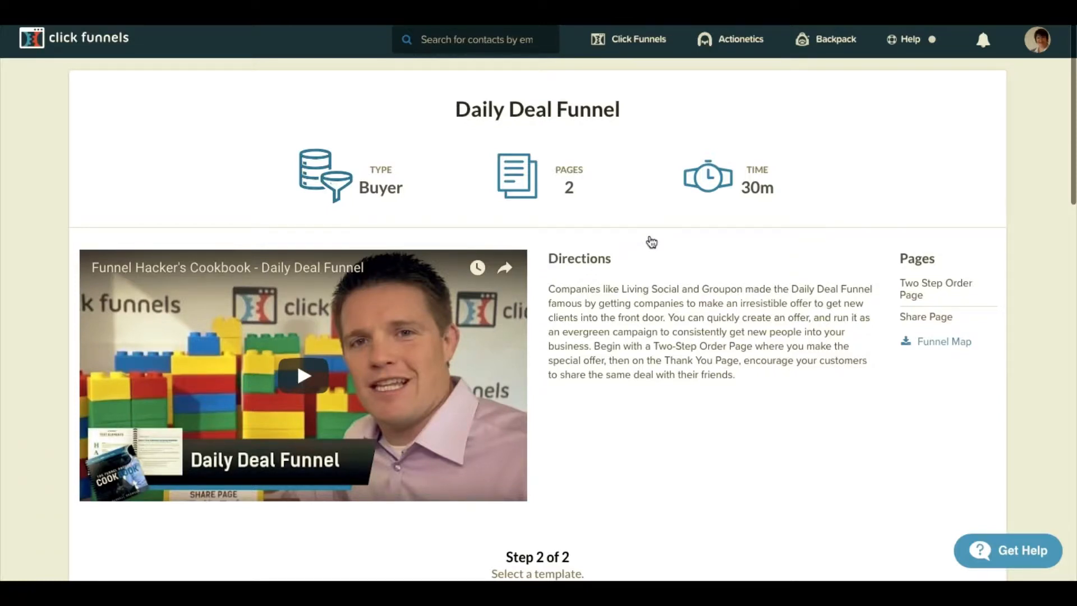
Preview the Rippln - Daily Deal template and its two-step order form.
scroll(651, 242, down, 9)
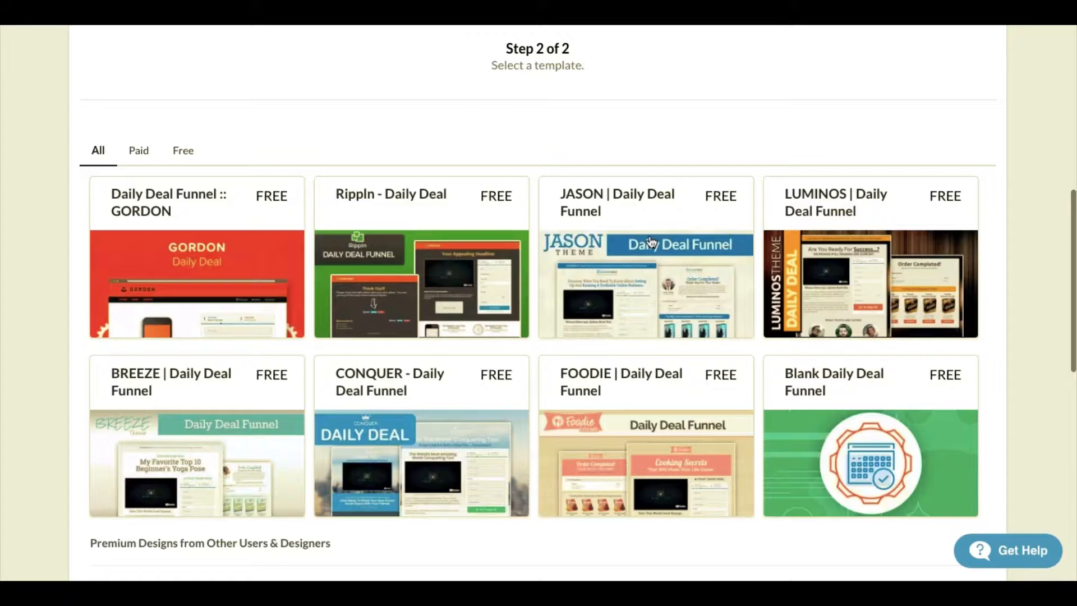
click(411, 271)
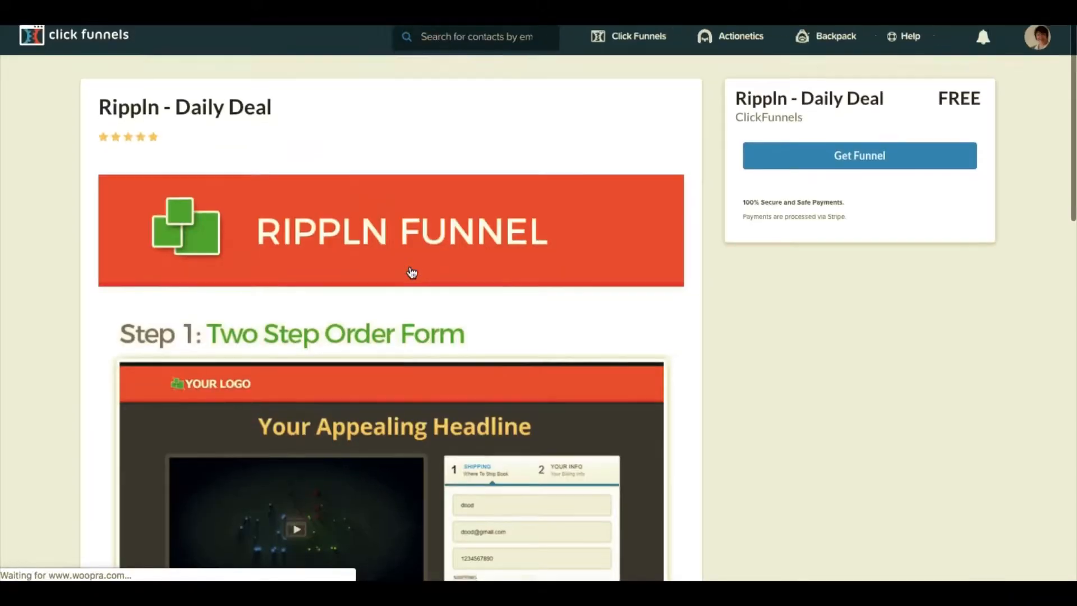
scroll(411, 272, down, 10)
scroll(411, 272, up, 5)
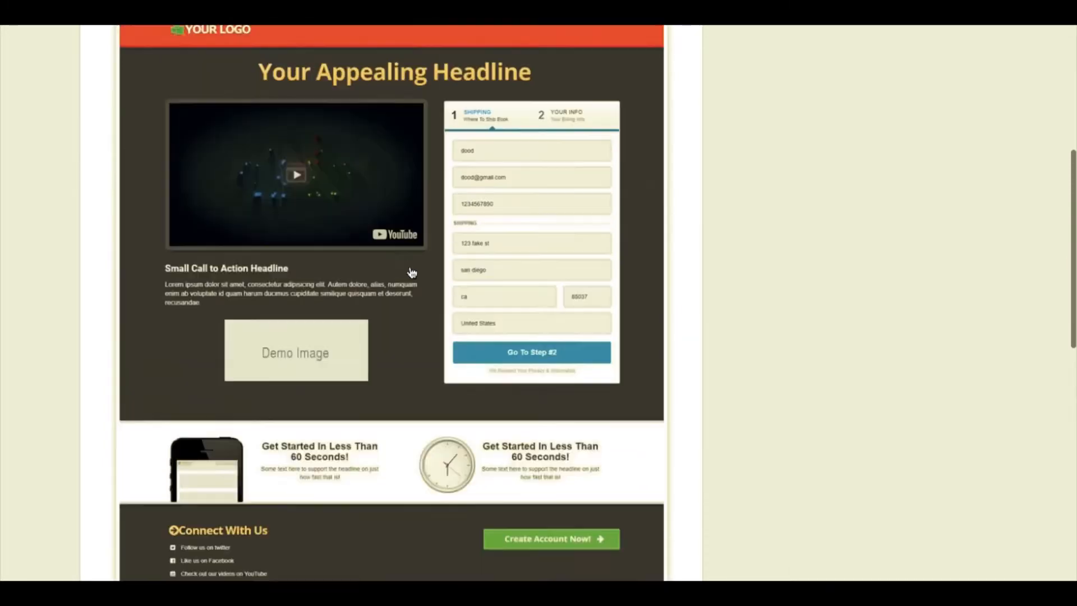
scroll(411, 272, up, 6)
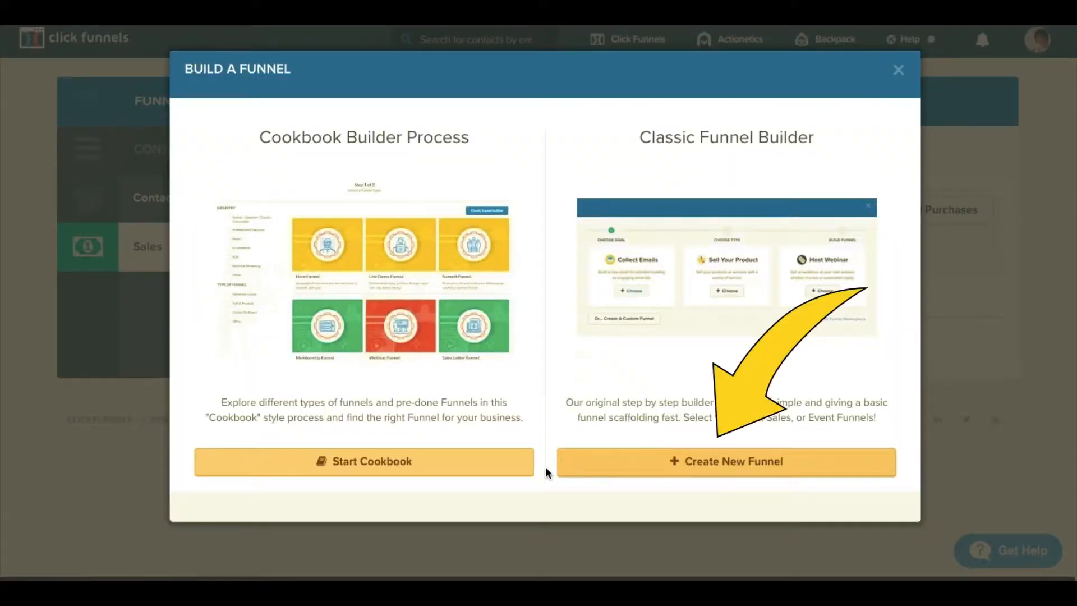
Build a Collect Emails opt-in funnel named funnel12345 in the classic builder.
click(687, 464)
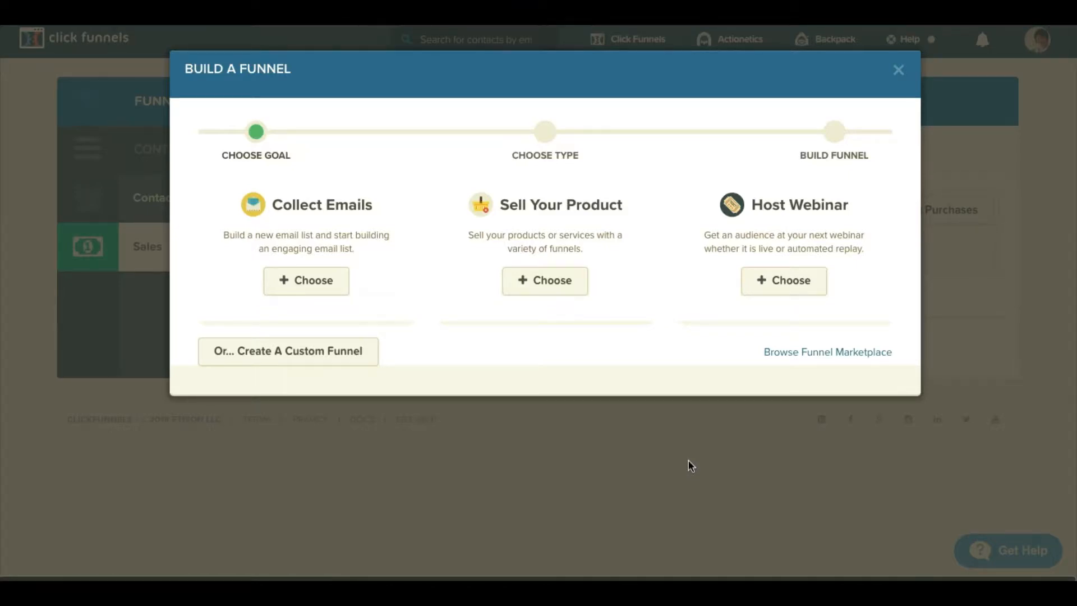
click(301, 280)
text(fun)
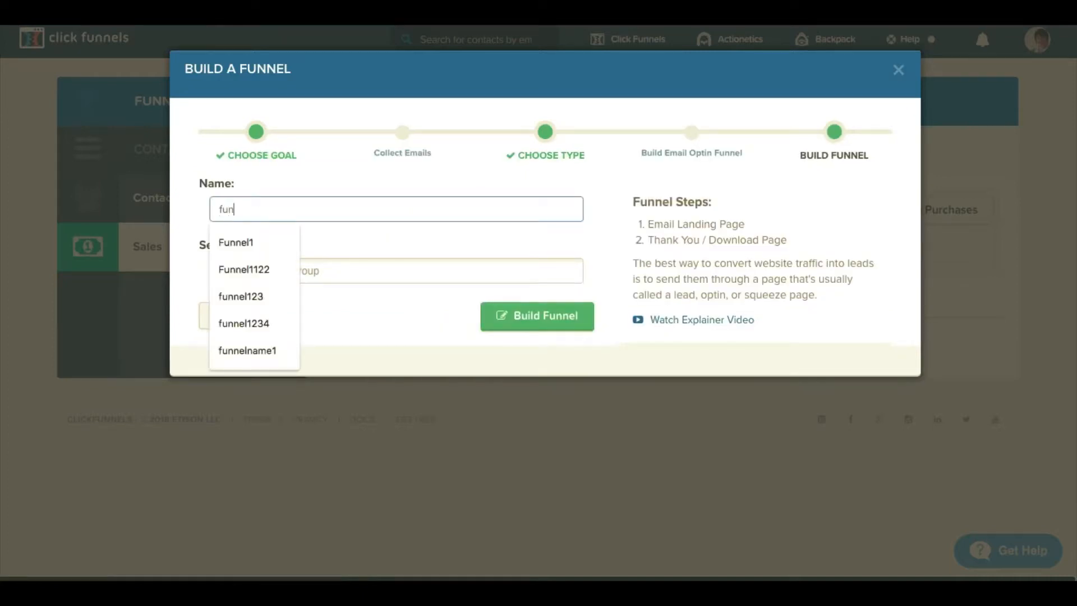
text(nel12345)
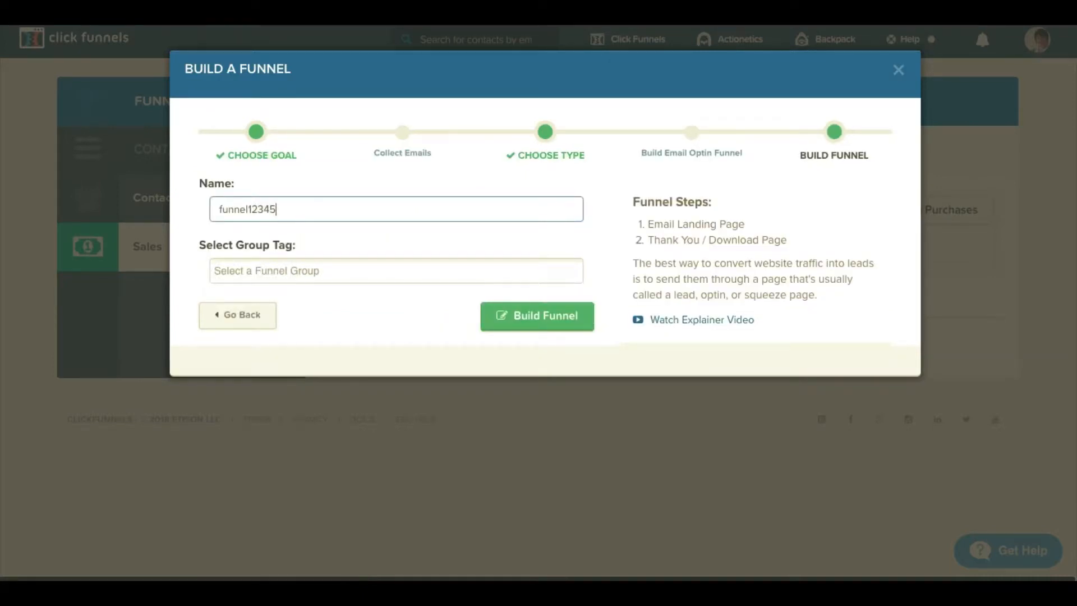
click(525, 325)
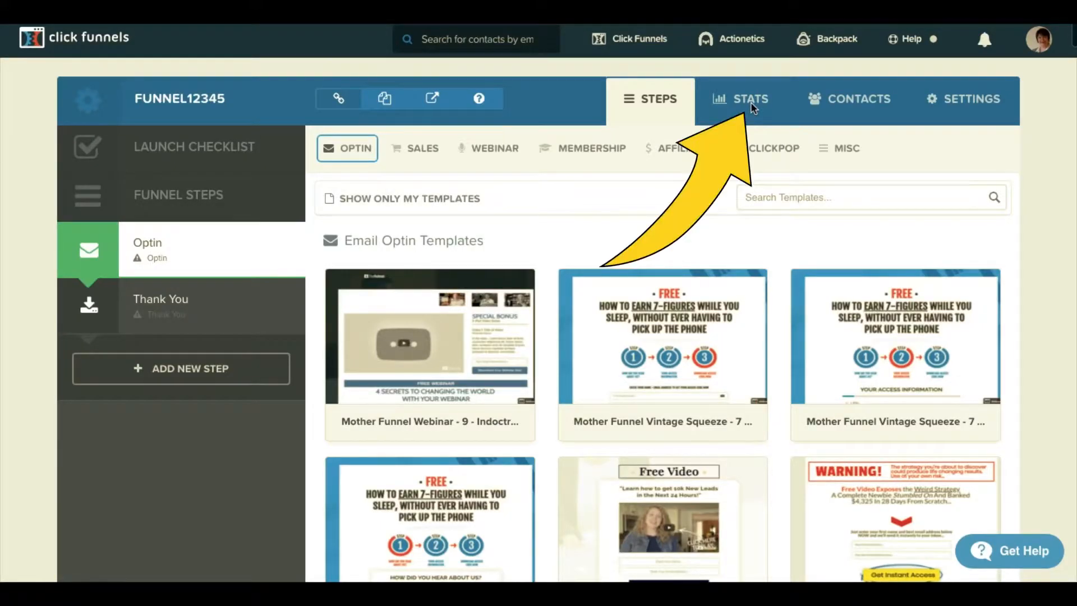
Show funnel12345's page view and opt-in statistics.
click(751, 106)
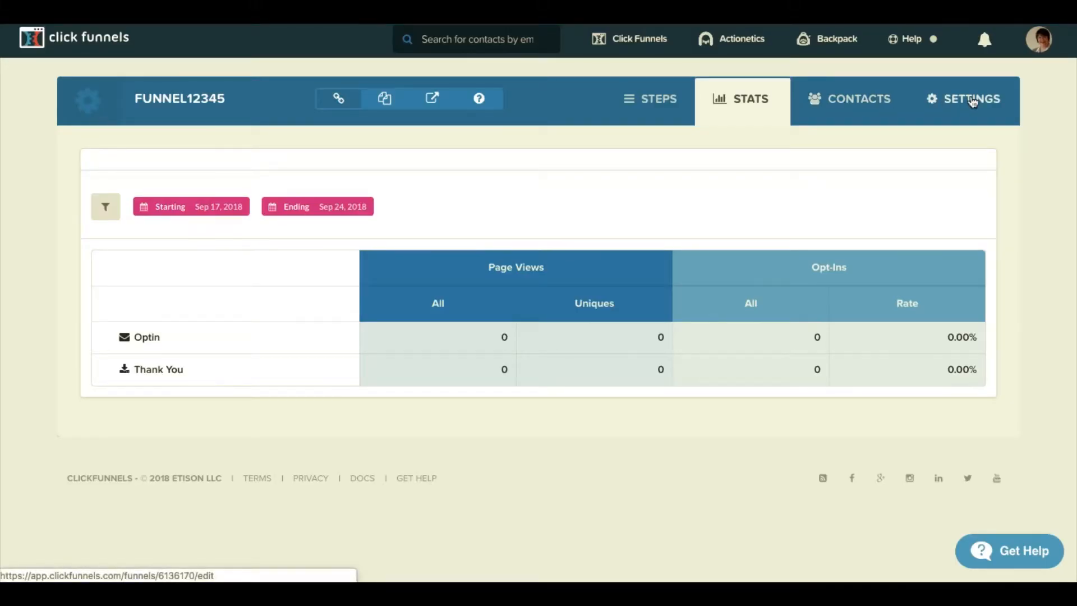
Scroll through funnel12345's settings to review them.
click(972, 102)
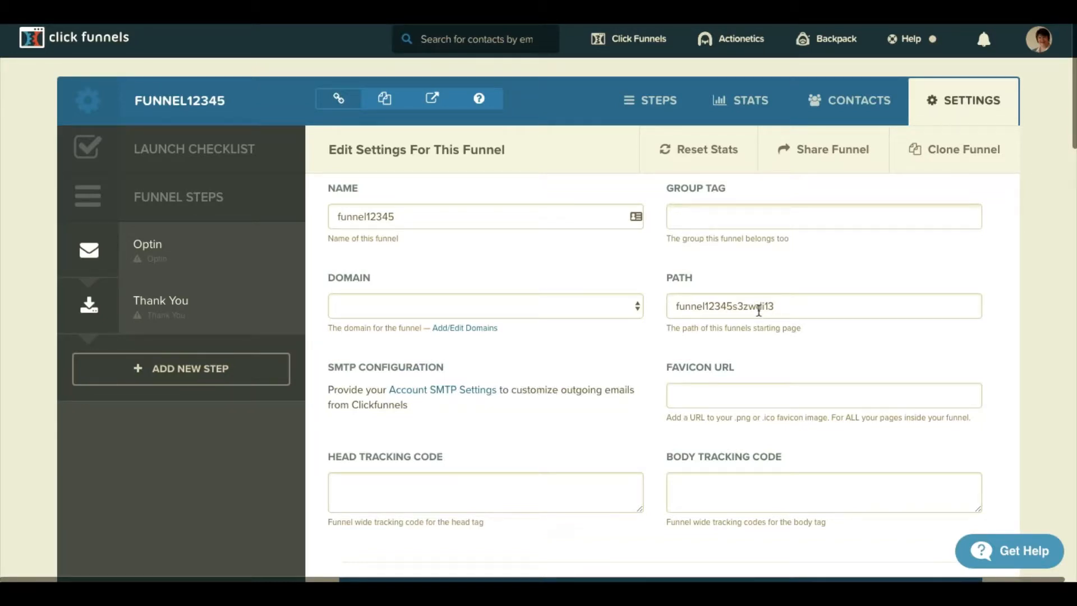
scroll(758, 311, down, 2)
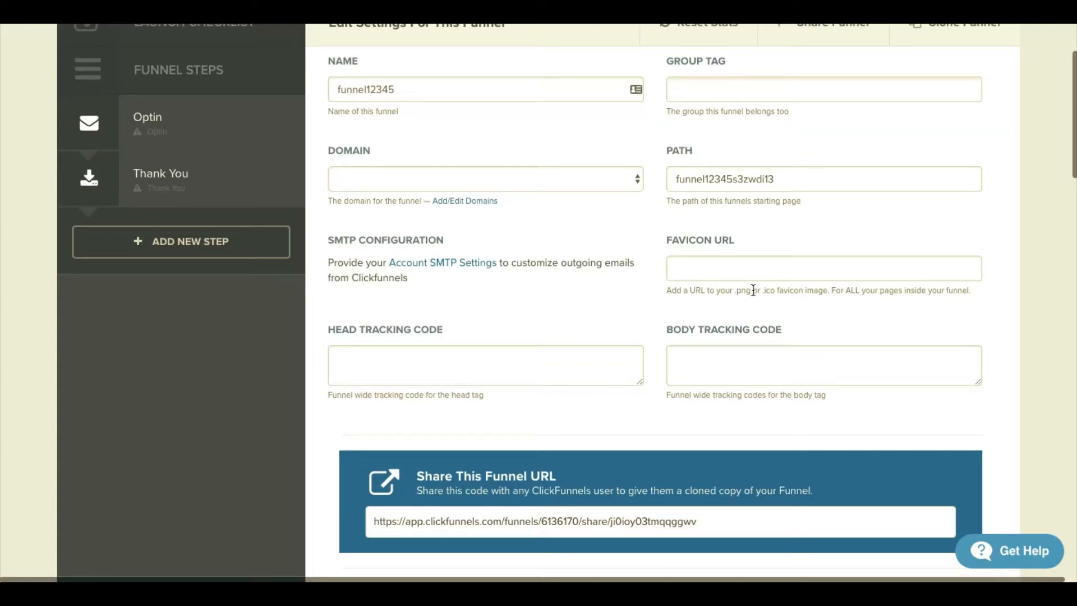
scroll(753, 290, down, 10)
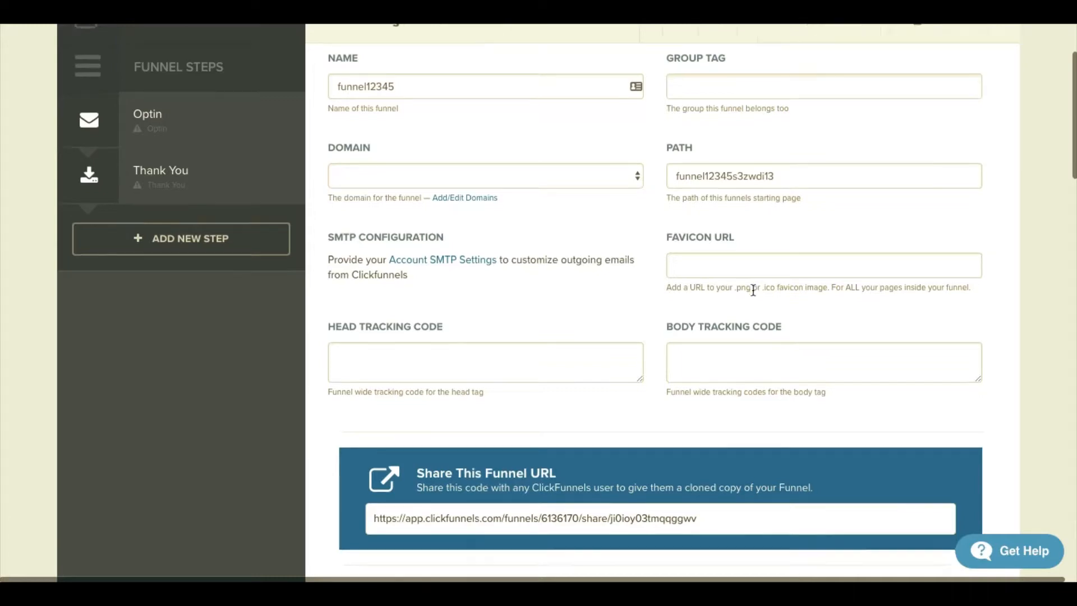
scroll(752, 294, down, 10)
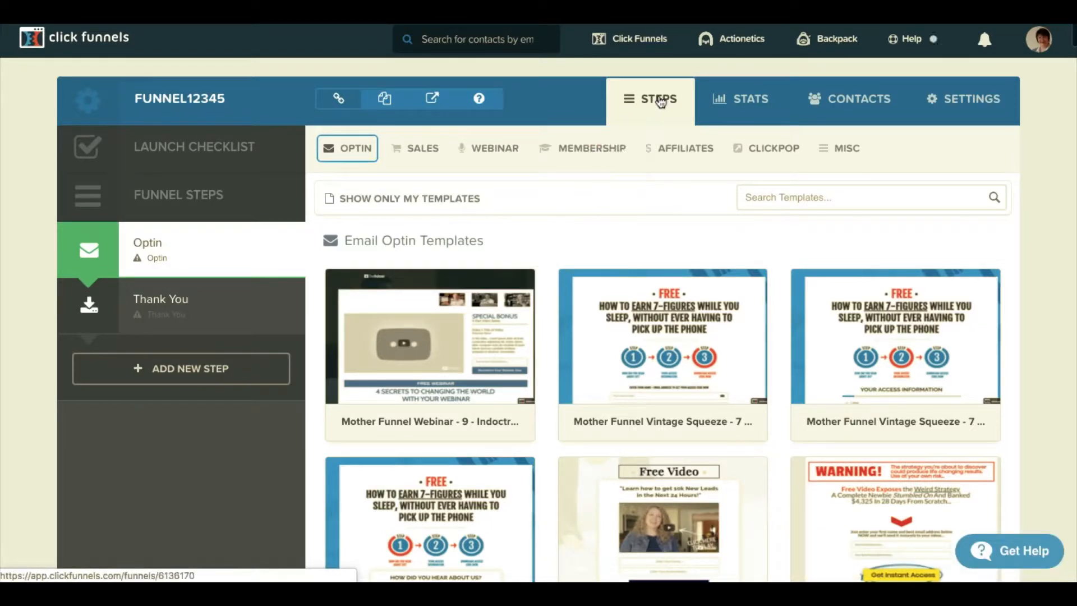
Add a funnel step named stepnew, then delete it.
click(192, 372)
text(stepnew)
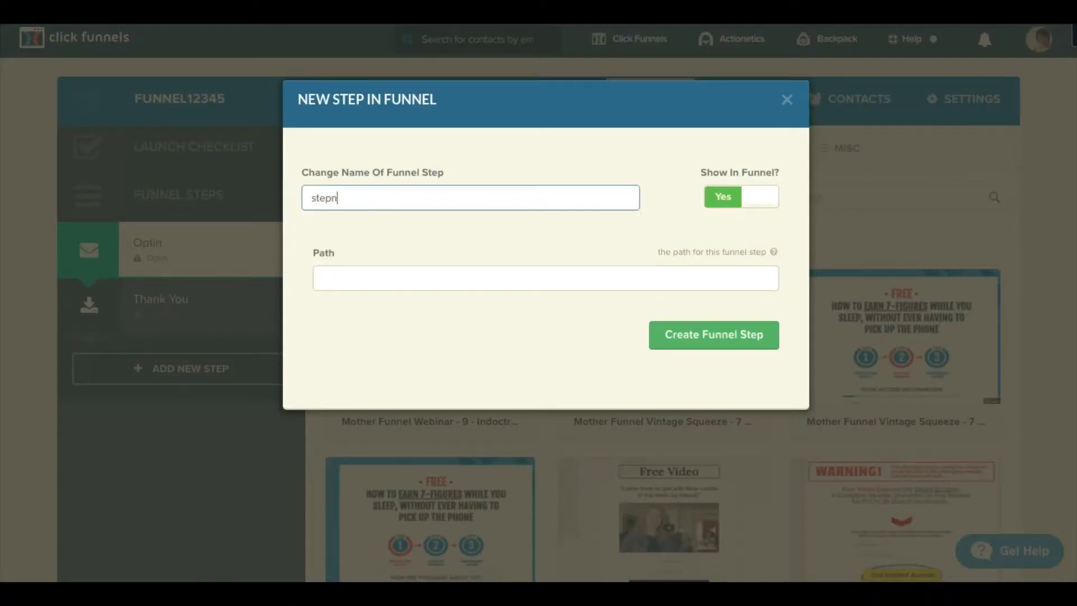
click(713, 334)
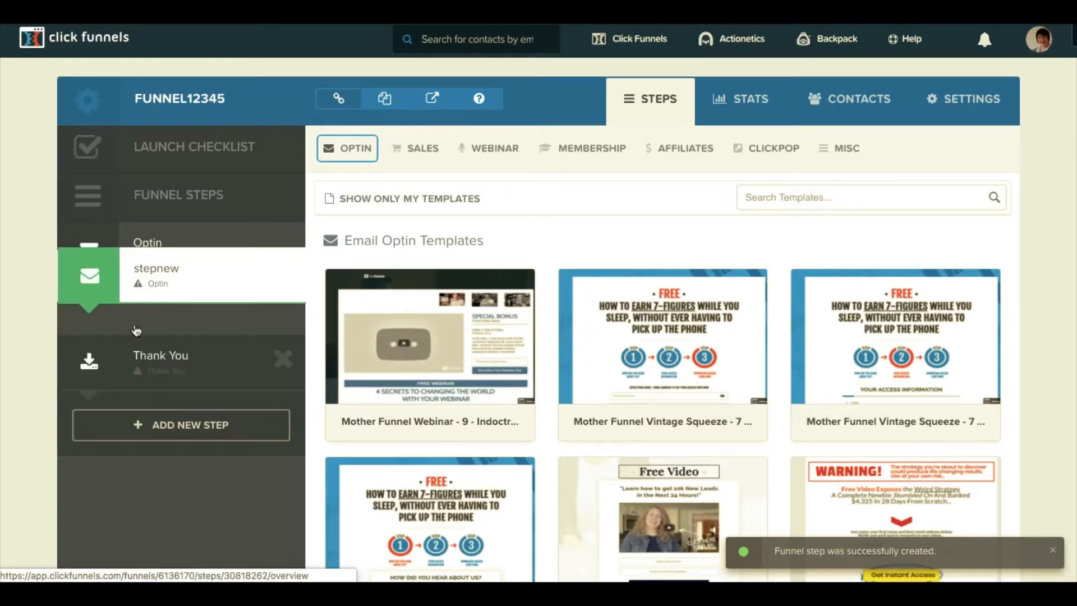
click(278, 304)
key(Return)
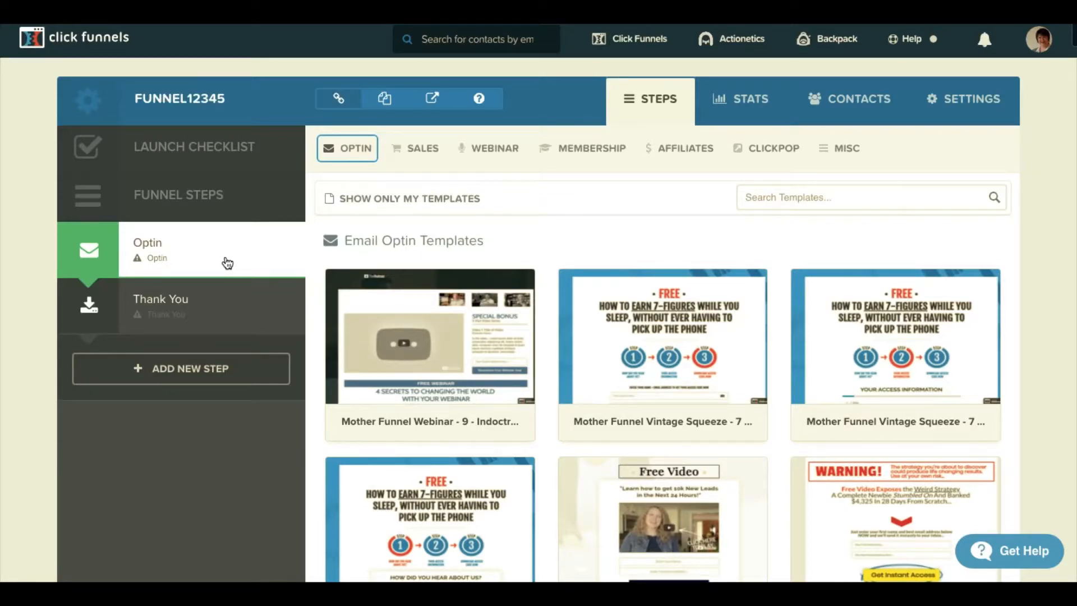
Use the Dream Clients template for the Optin step's page.
scroll(505, 378, down, 20)
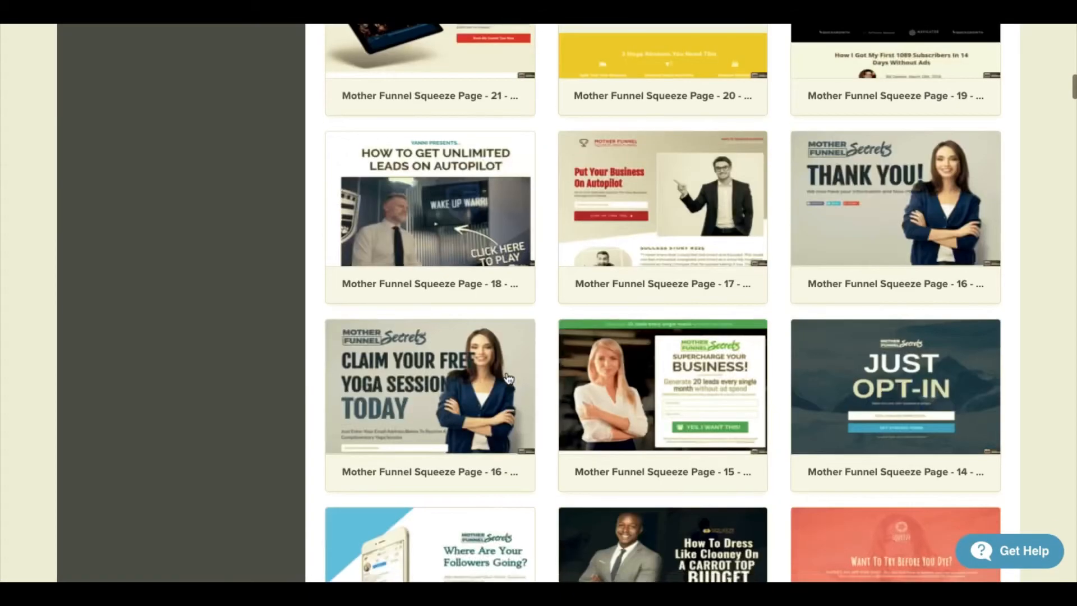
scroll(507, 377, down, 15)
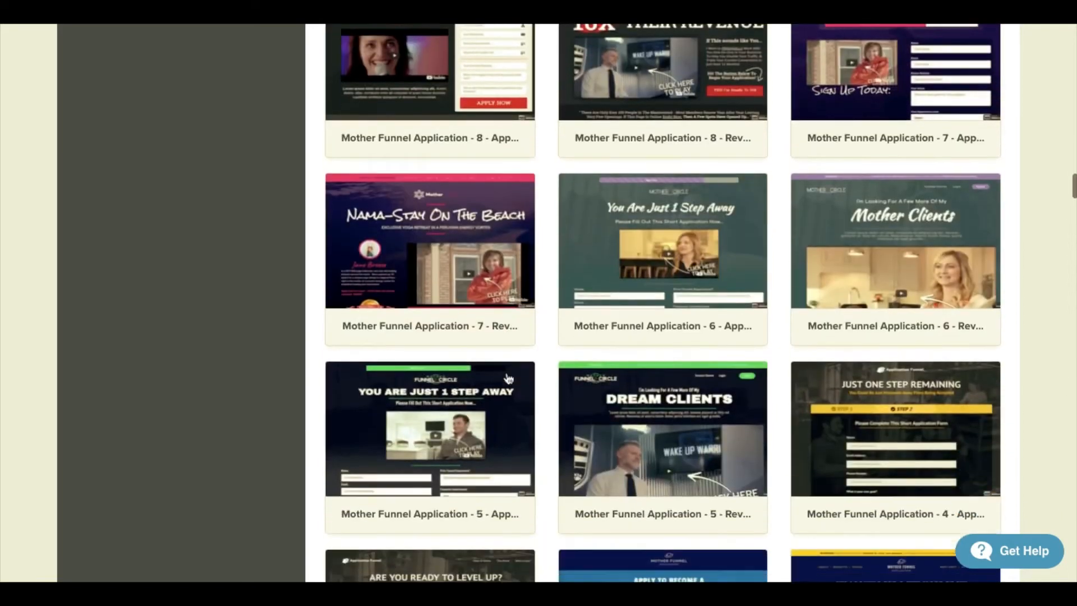
scroll(507, 377, down, 2)
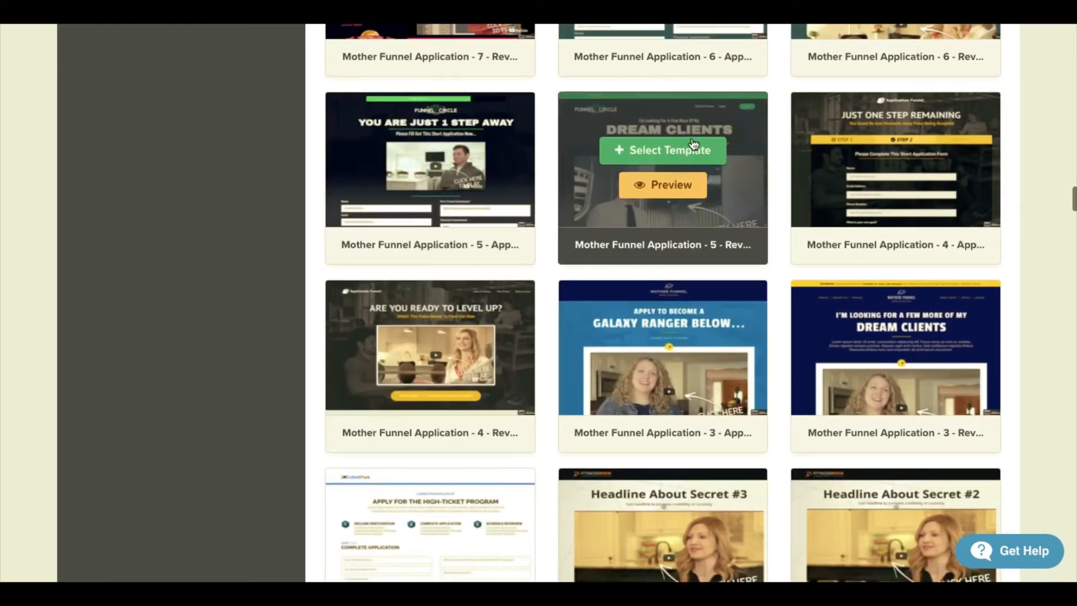
click(677, 150)
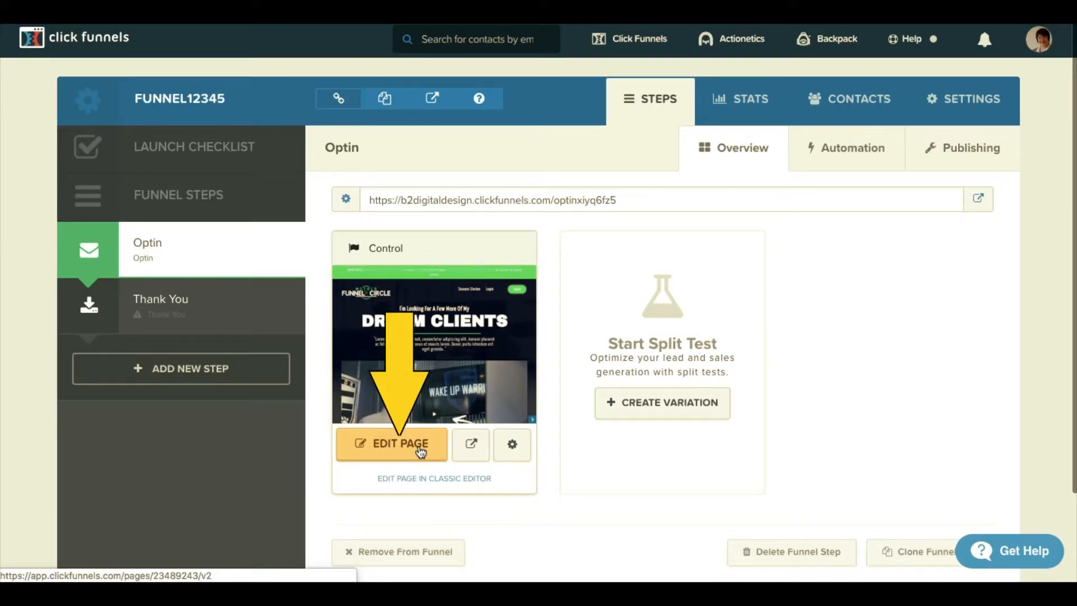
Open the Optin page's Dream Clients layout in the page editor from the Control preview.
click(420, 450)
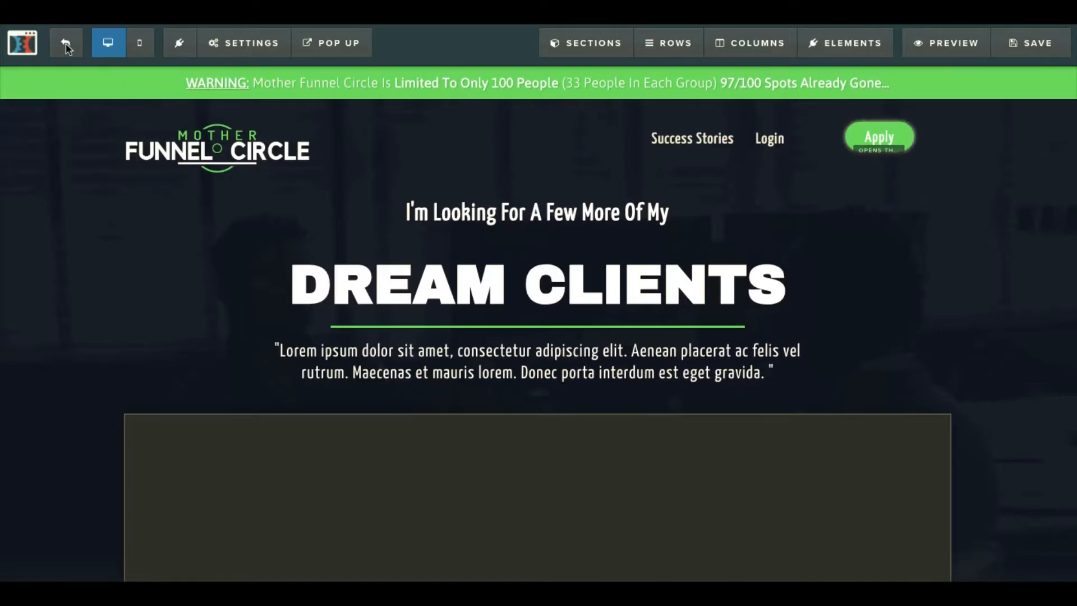
Check the mobile and desktop layouts and the Apps list, then bring up page Settings.
click(140, 44)
click(109, 45)
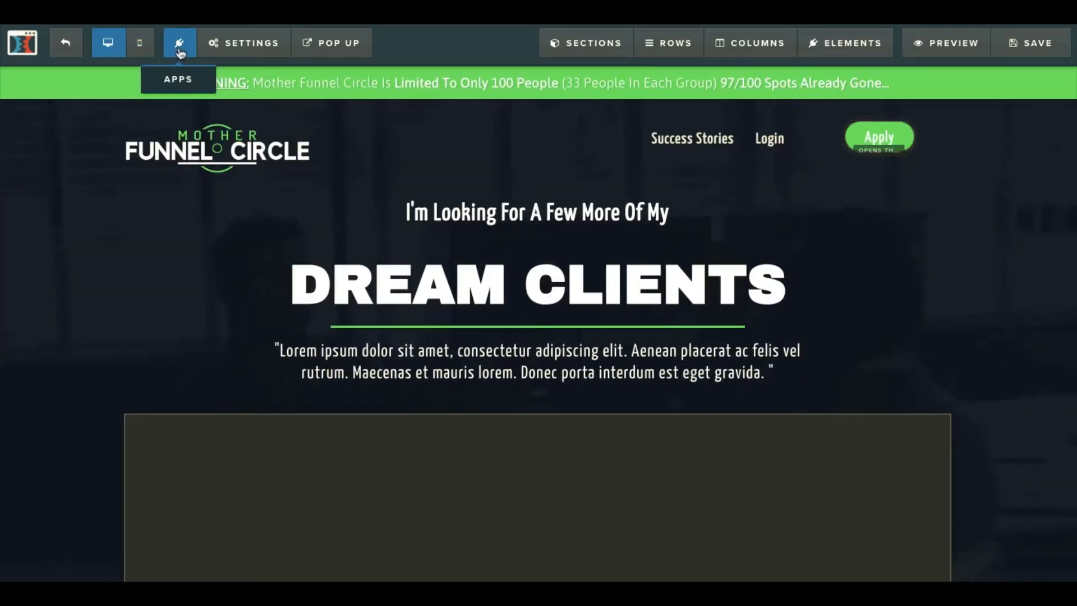
click(179, 44)
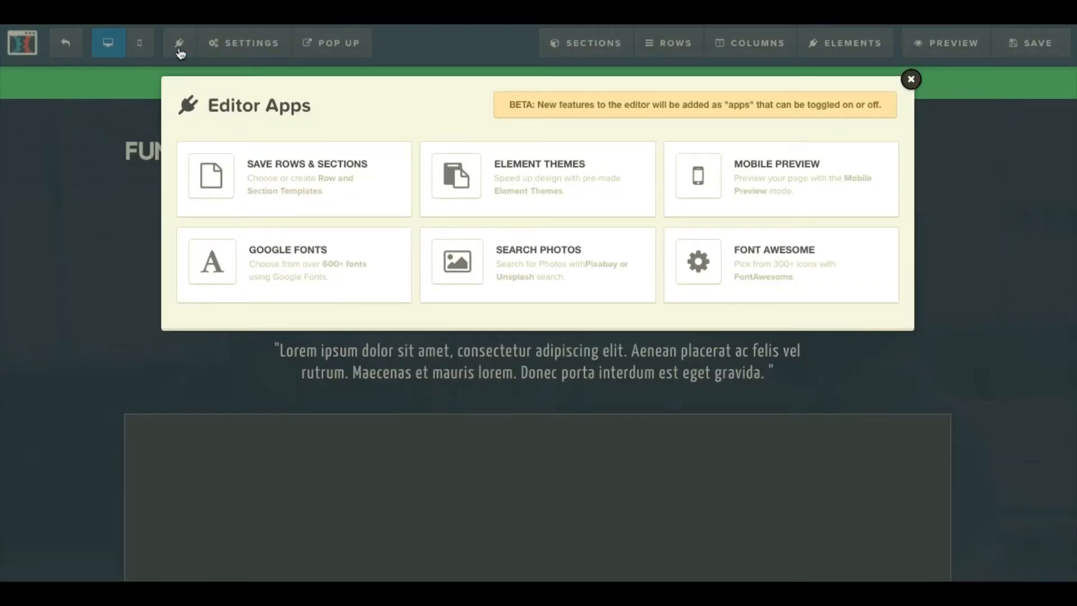
click(179, 51)
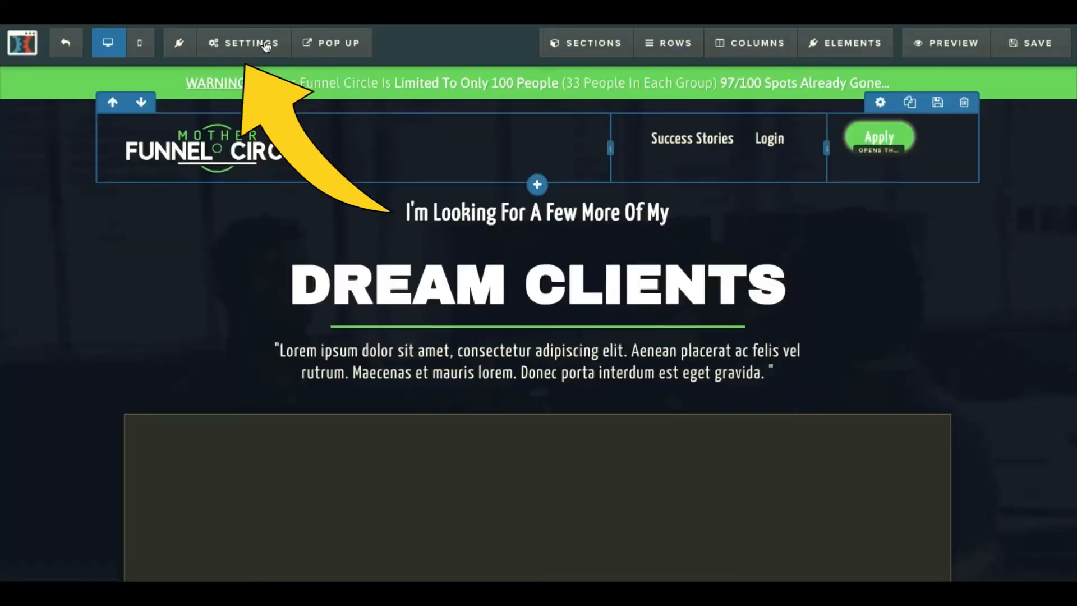
click(245, 46)
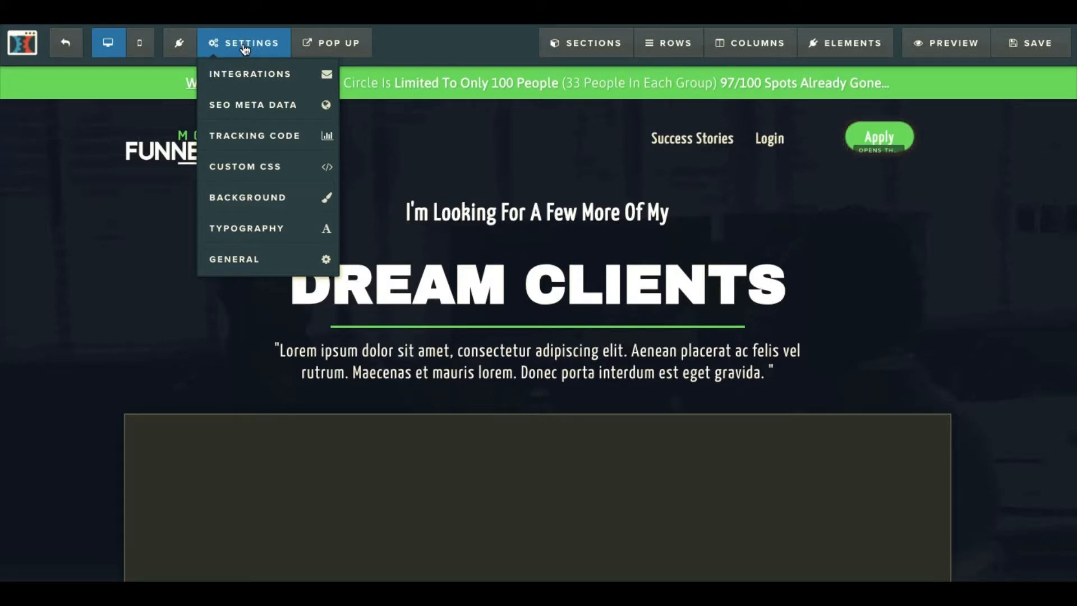
Browse background images in the Library, Search, Background and Stock tabs, then cancel without changes.
click(233, 205)
click(1044, 138)
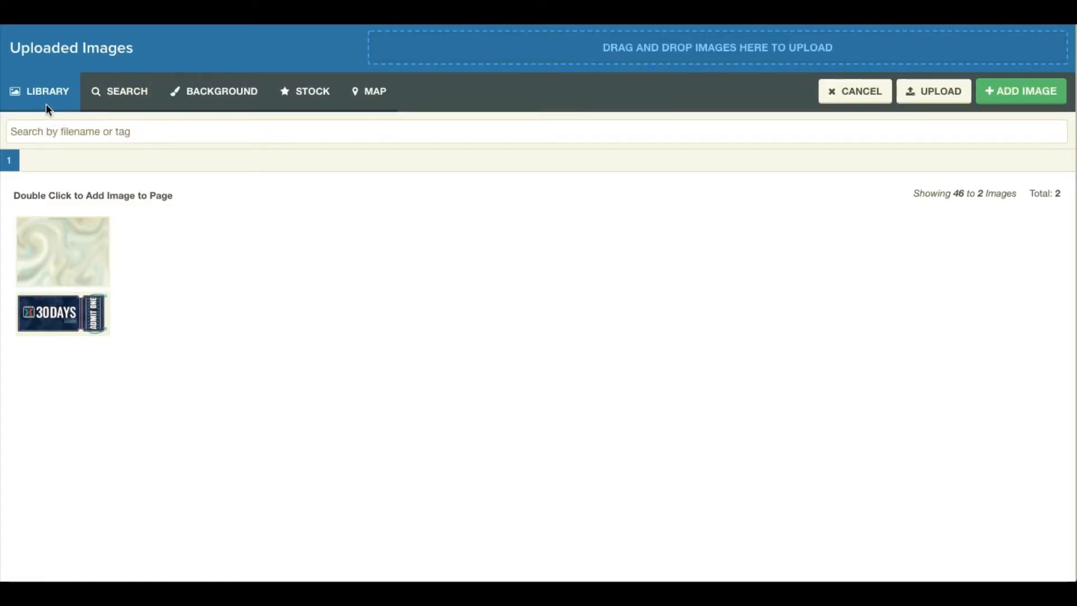
click(115, 93)
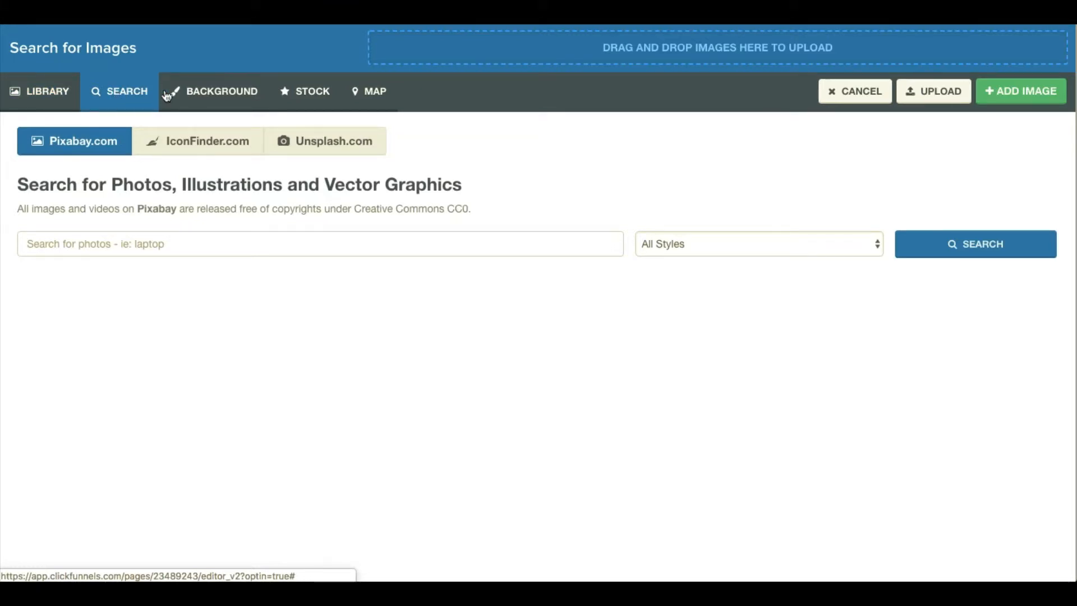
click(212, 93)
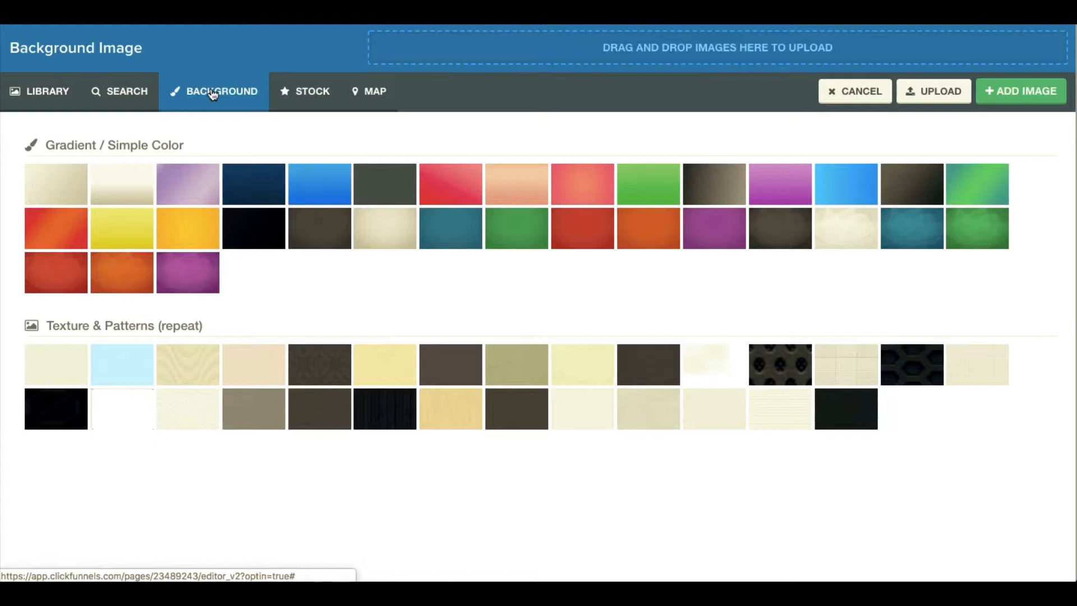
click(303, 93)
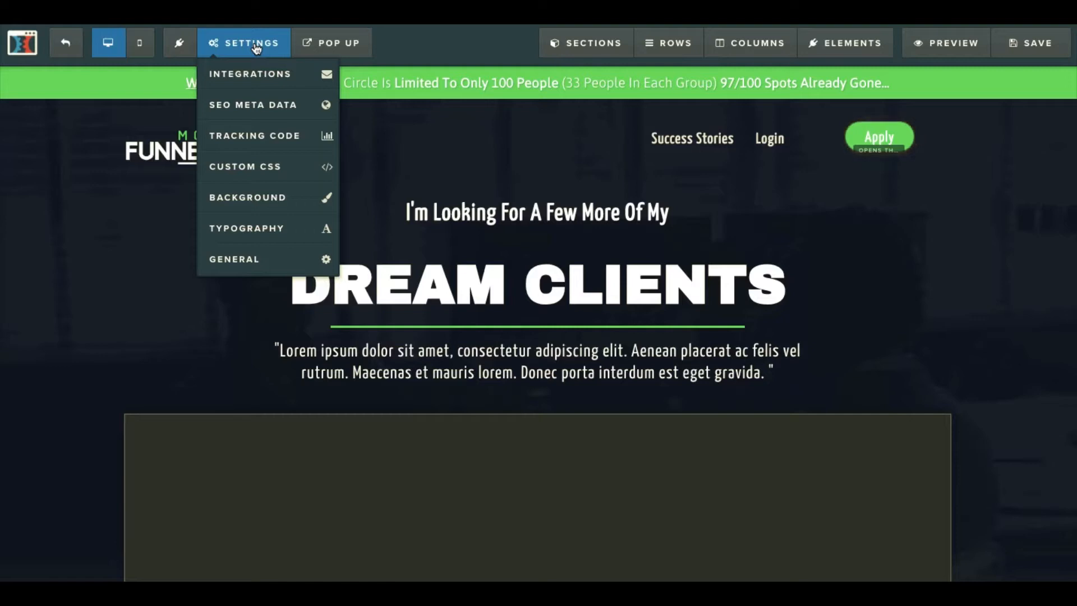
mouse_move(353, 44)
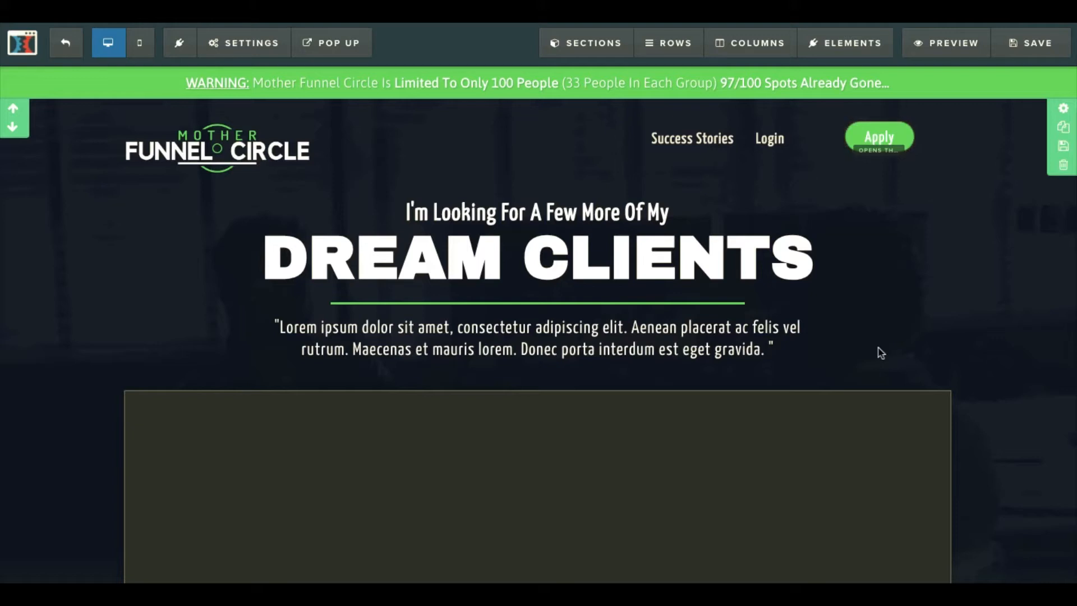
Replace CLIENTS with 'customers' in the headline and italicize it.
double_click(645, 262)
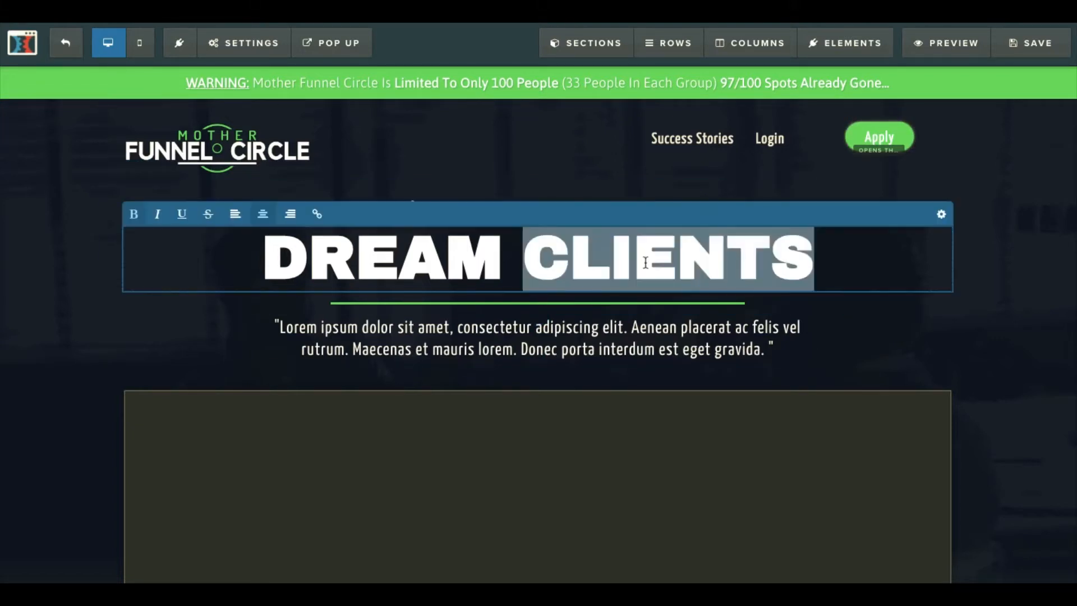
text(customers)
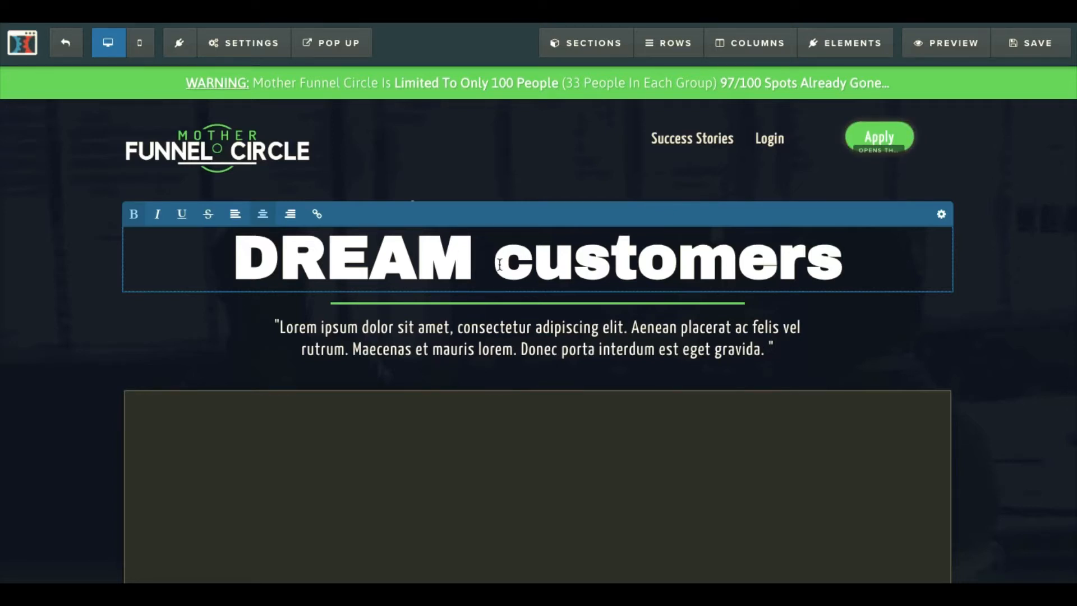
drag(494, 262, 843, 281)
click(157, 215)
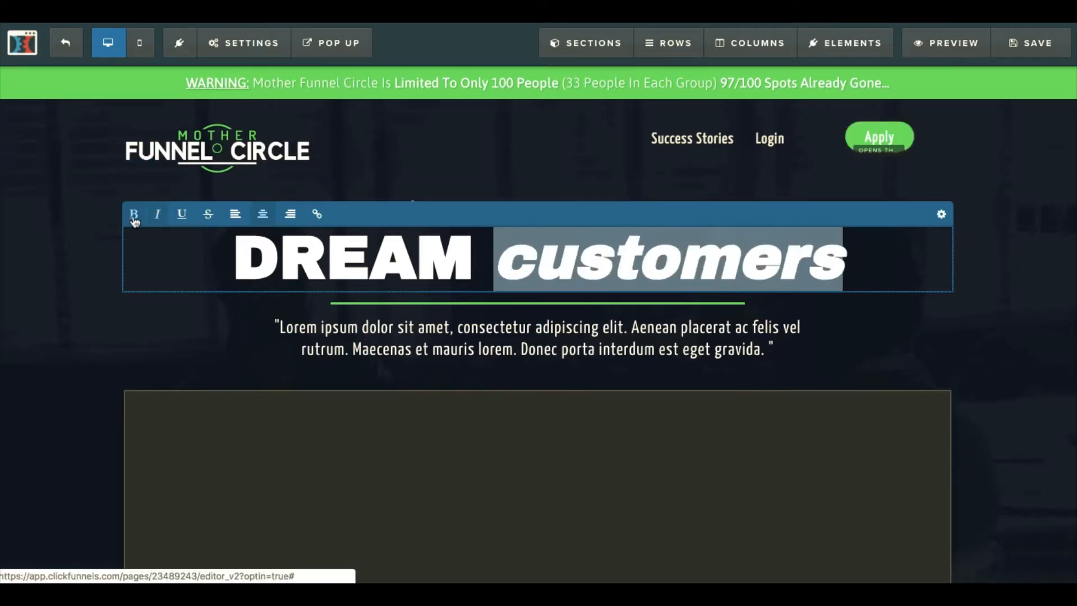
Set the headline's bold colour to red, font size 72, and increase its top margin.
click(941, 215)
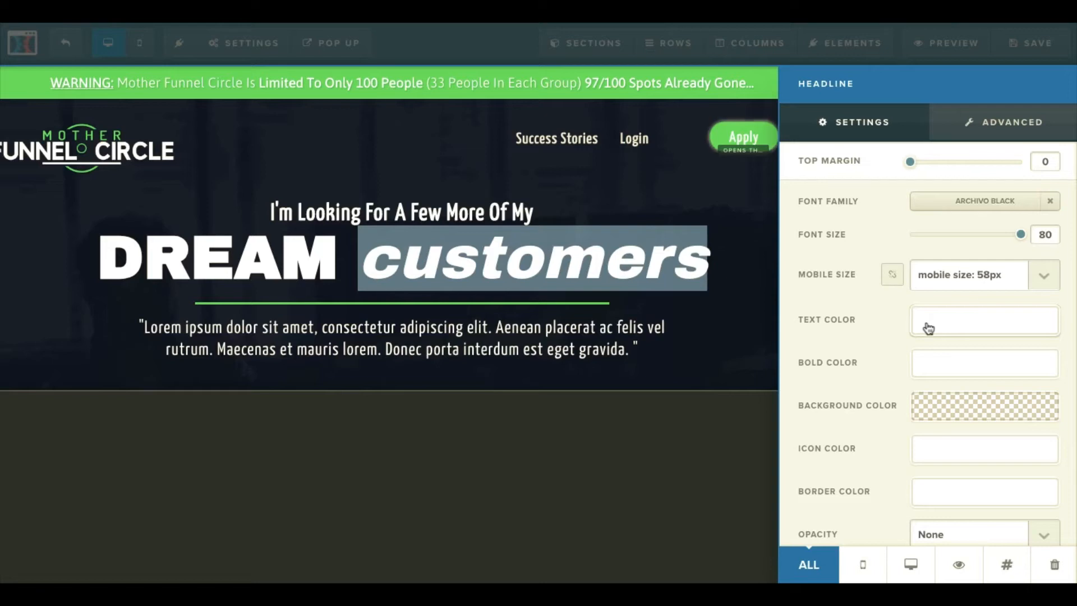
click(936, 367)
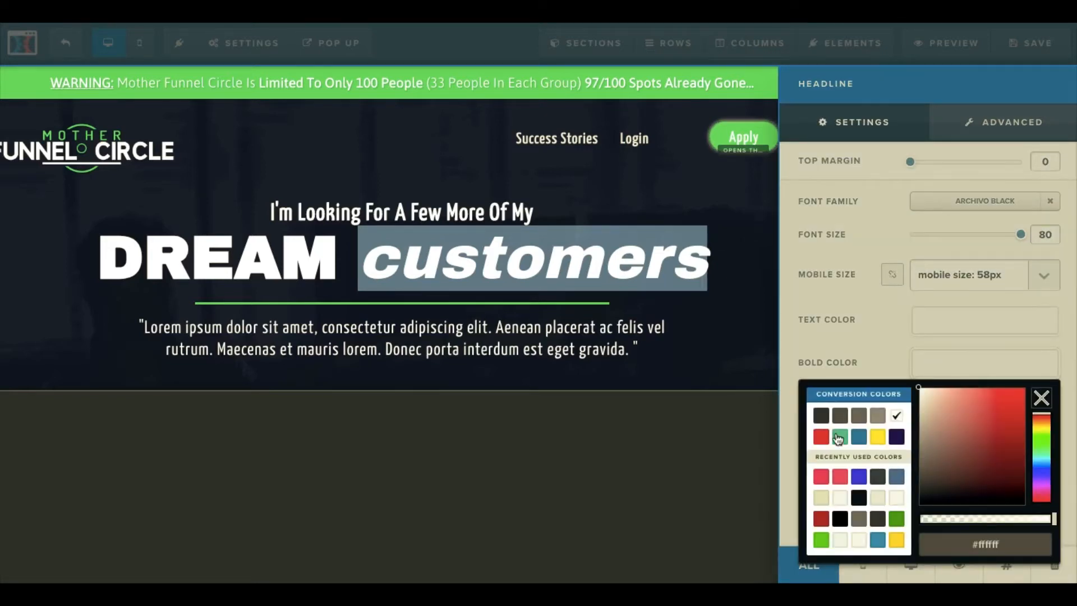
click(819, 437)
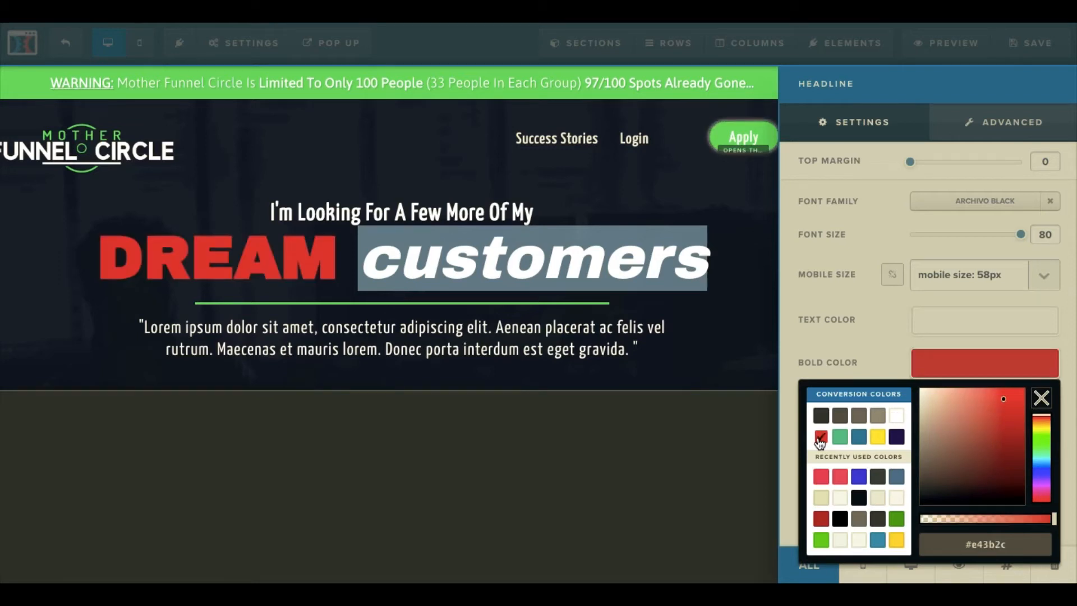
mouse_move(1020, 234)
mouse_down()
mouse_move(997, 241)
mouse_move(1020, 234)
mouse_up()
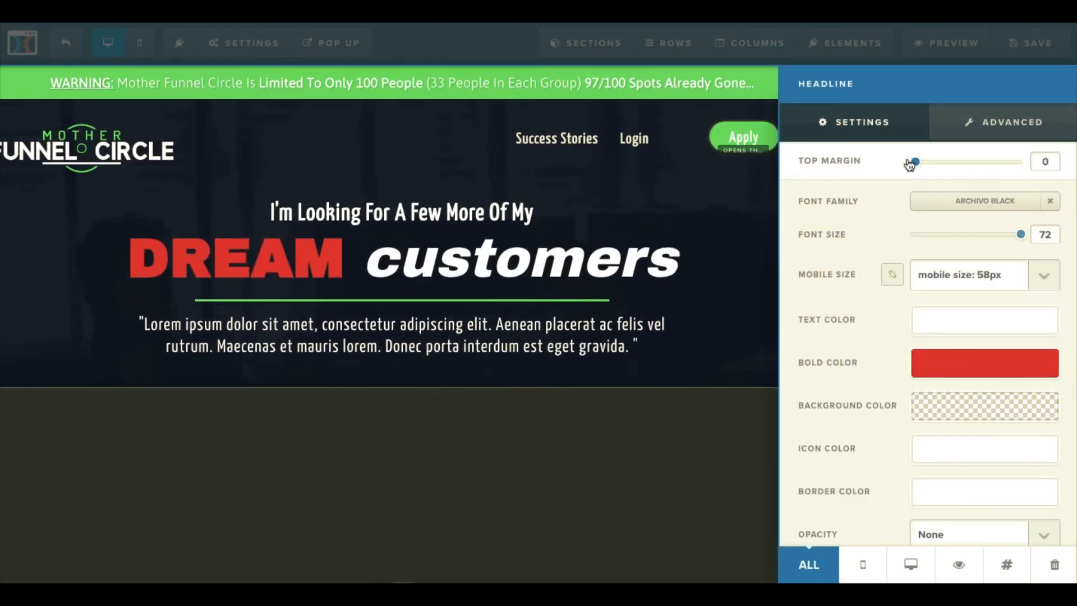
drag(911, 162, 953, 161)
click(750, 284)
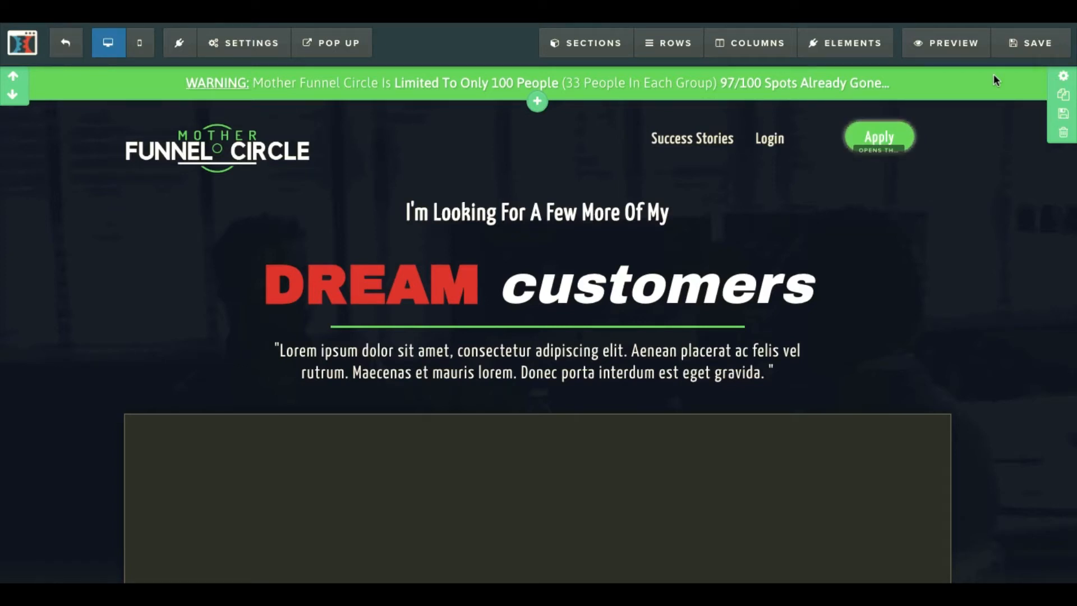
mouse_move(973, 96)
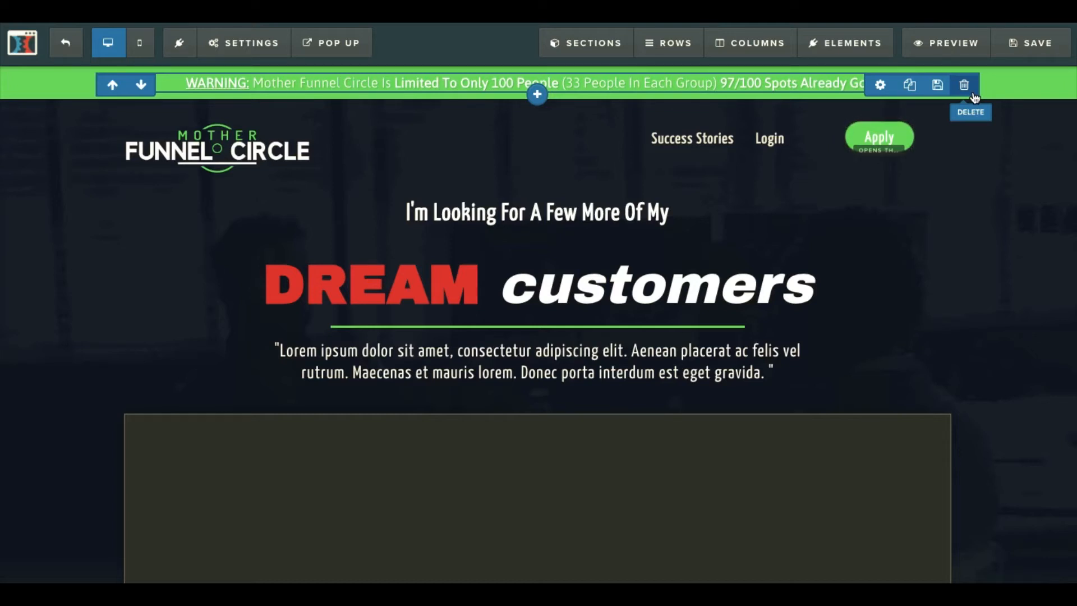
mouse_move(855, 83)
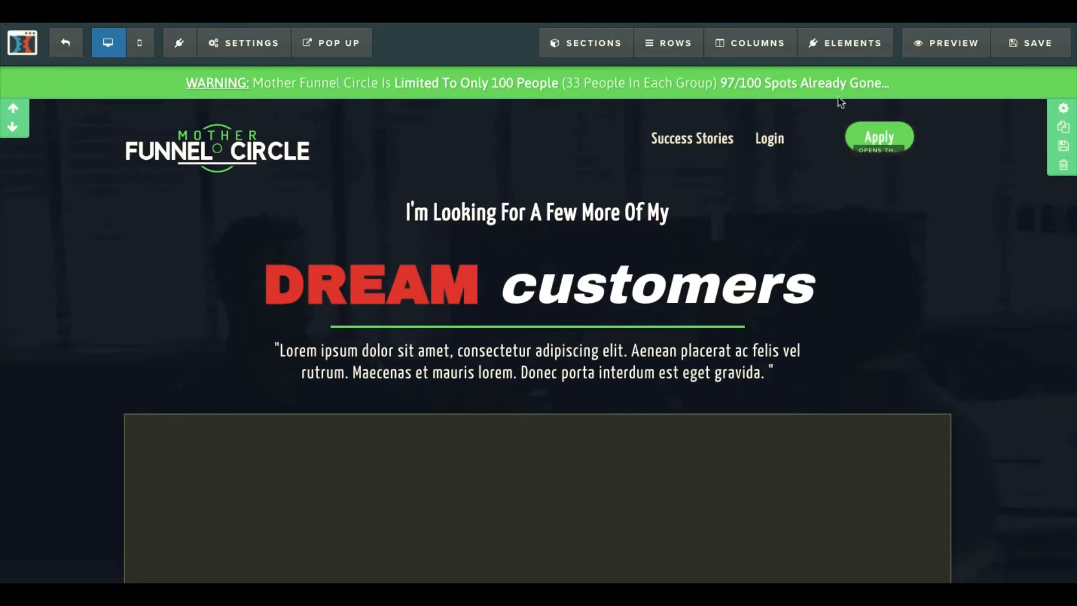
mouse_move(583, 55)
mouse_move(540, 106)
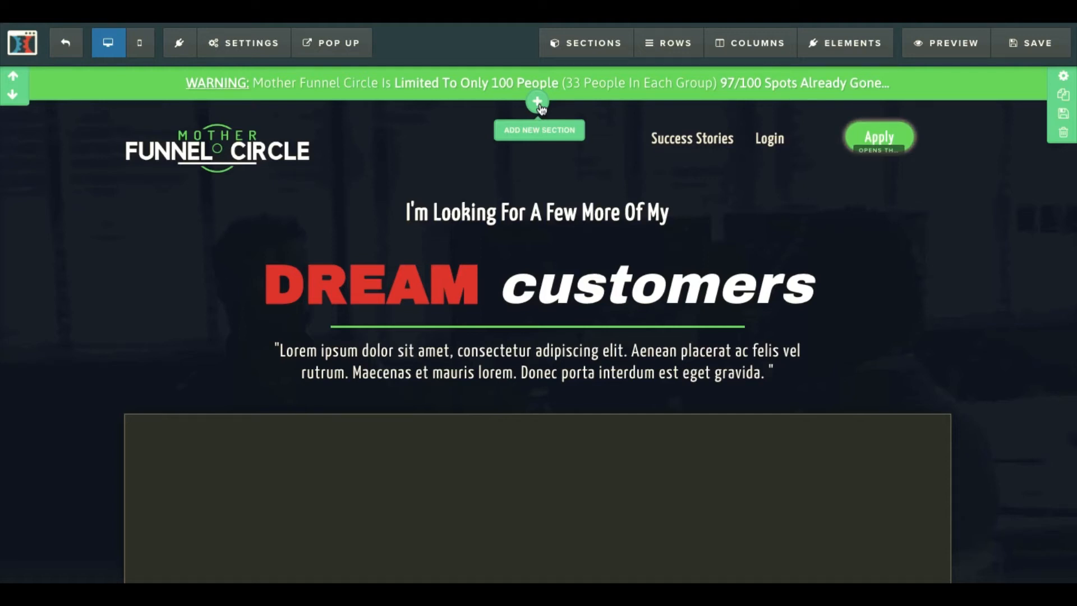
Insert a full-width section below the warning bar containing a three-column row.
click(537, 102)
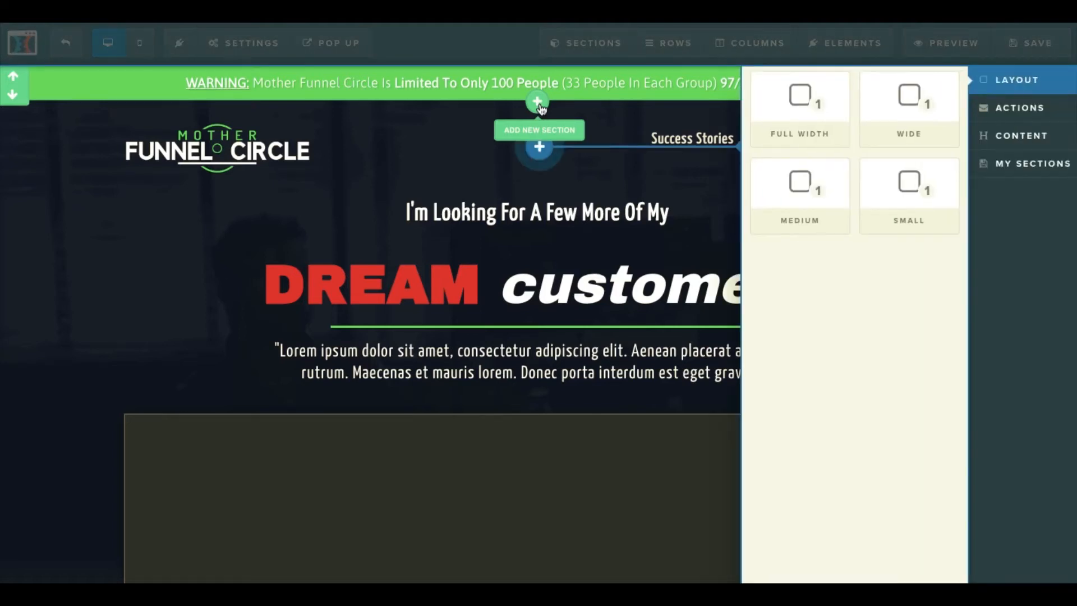
click(811, 116)
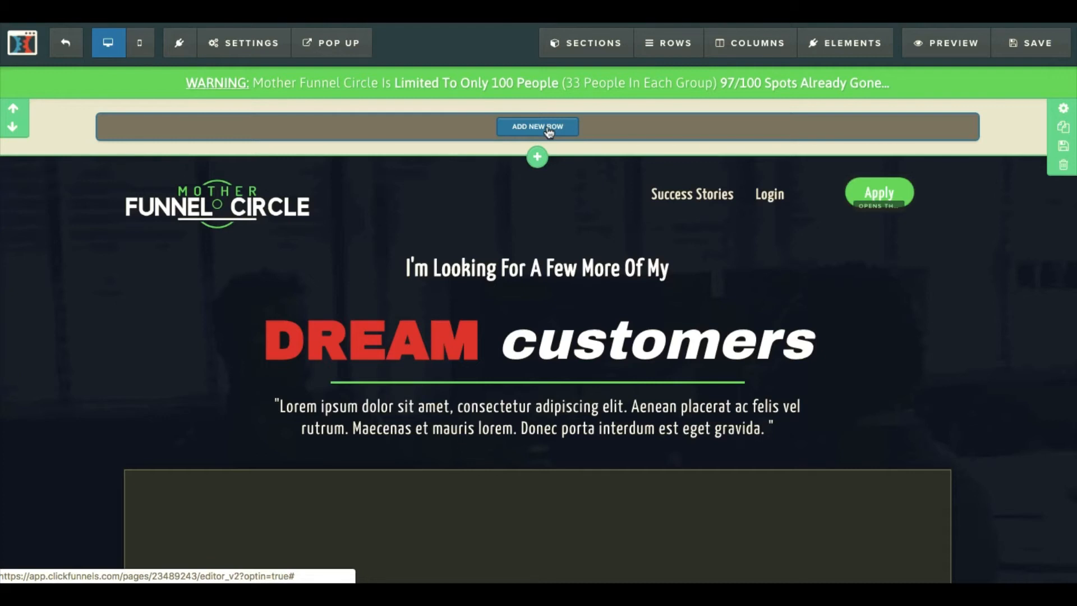
click(549, 130)
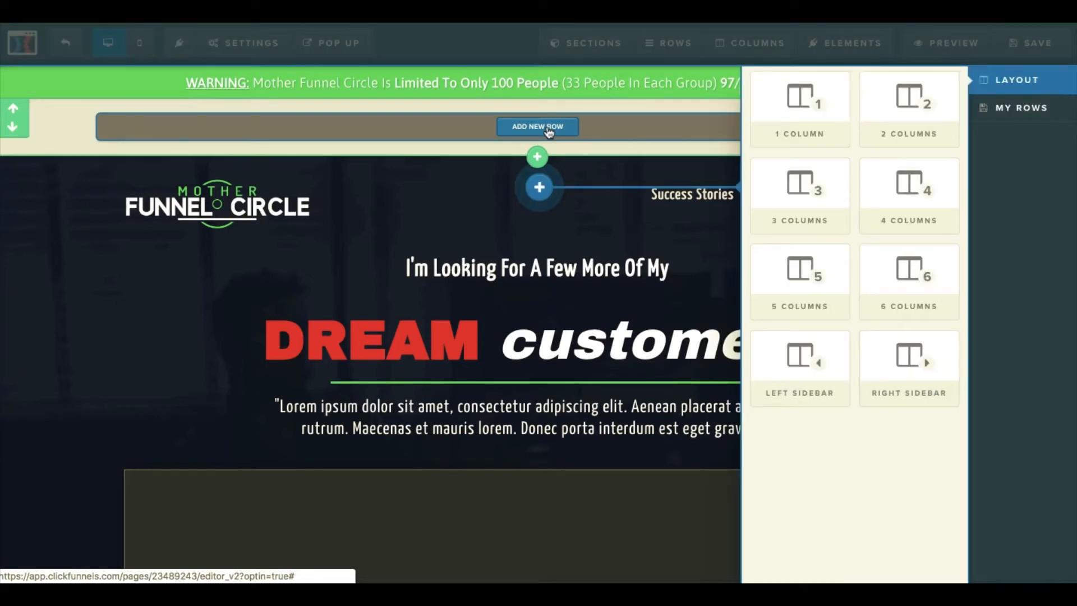
click(806, 212)
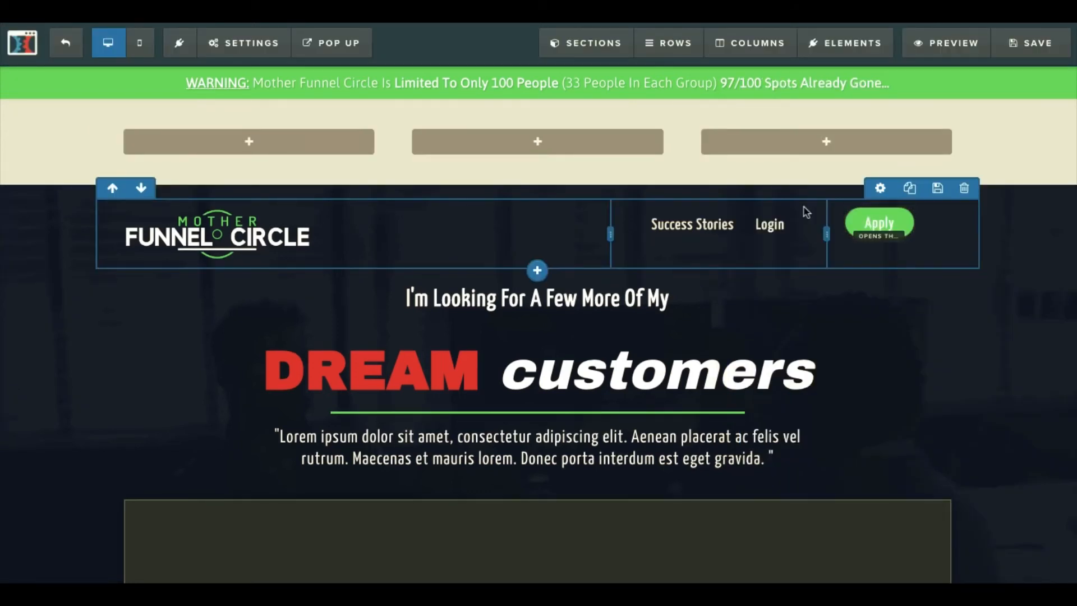
Add a Demo Image and a Paragraph element to the first column.
mouse_move(267, 145)
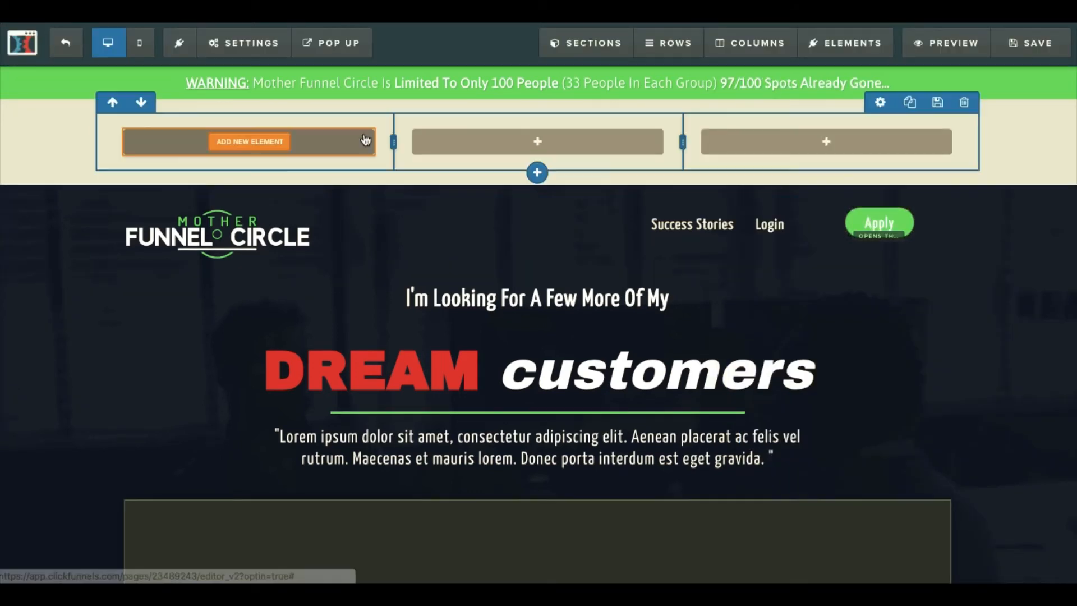
click(267, 144)
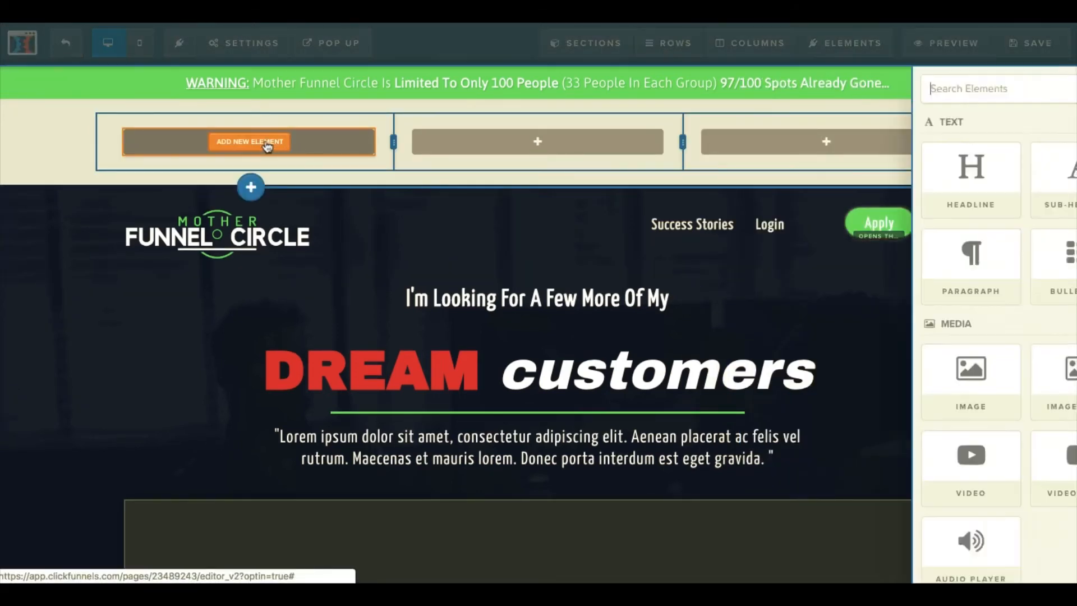
click(802, 370)
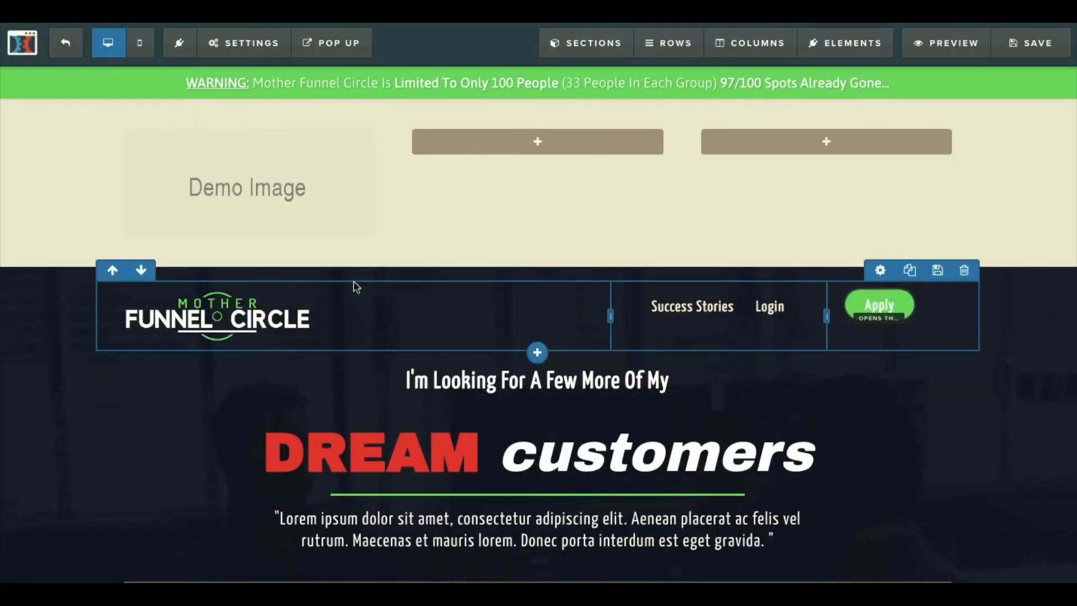
mouse_move(248, 231)
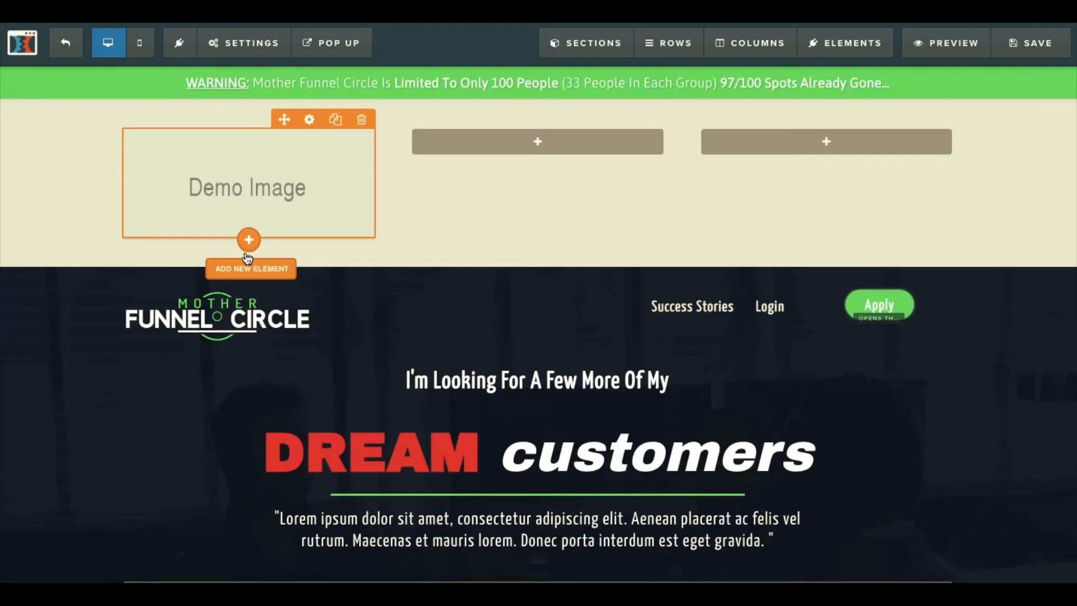
click(249, 241)
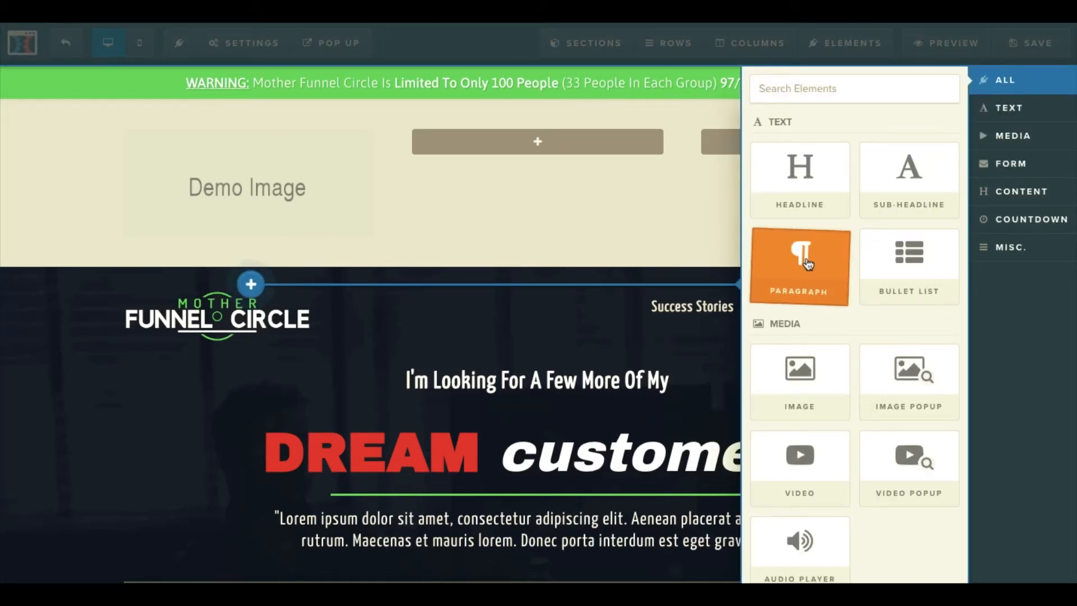
click(807, 263)
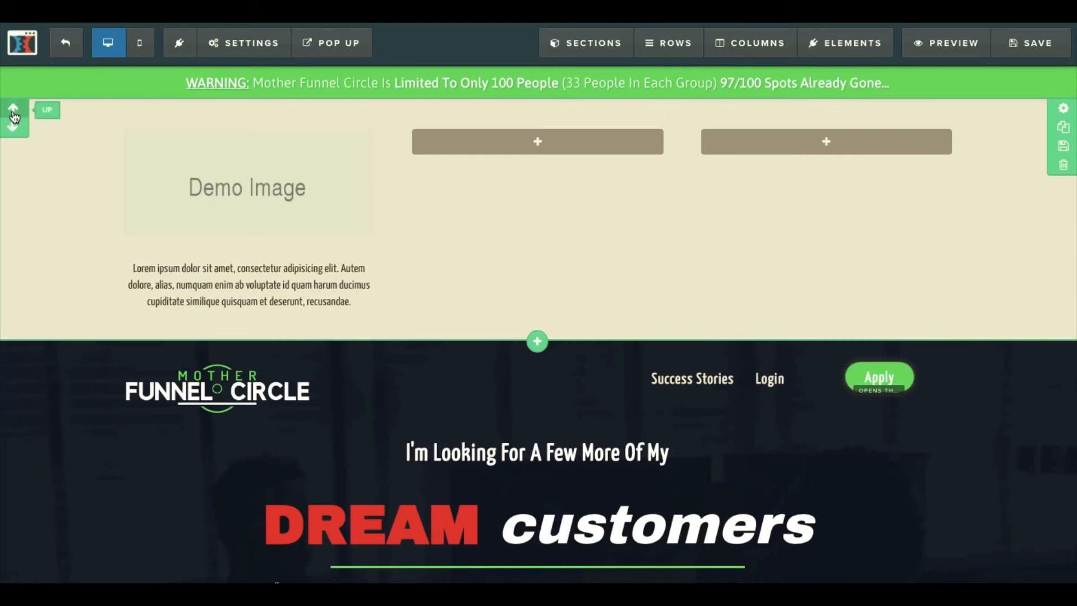
Move the test section above the warning bar, then delete it.
click(14, 113)
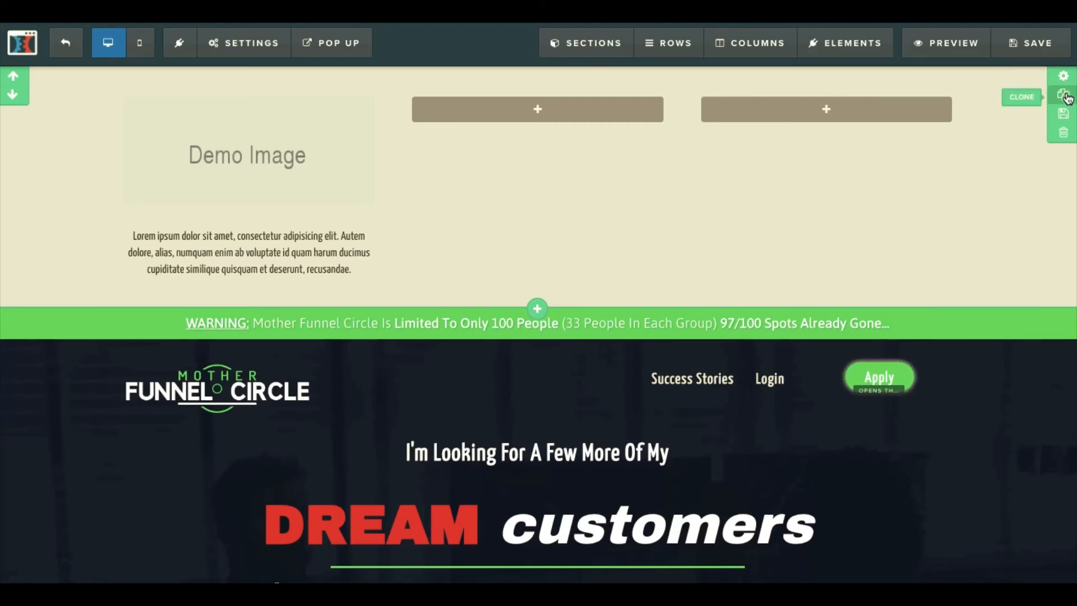
click(1063, 135)
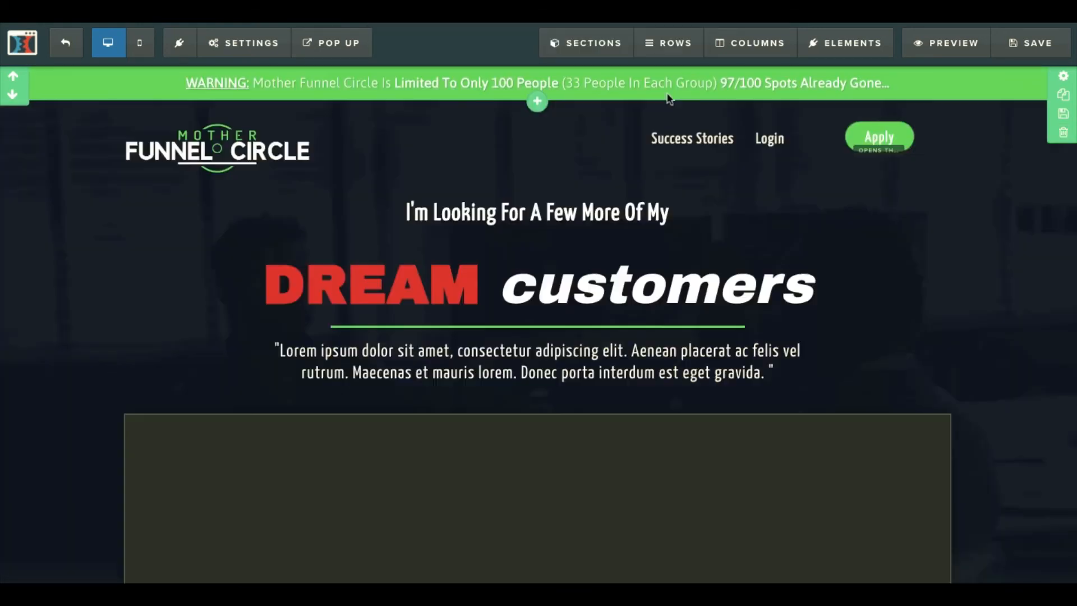